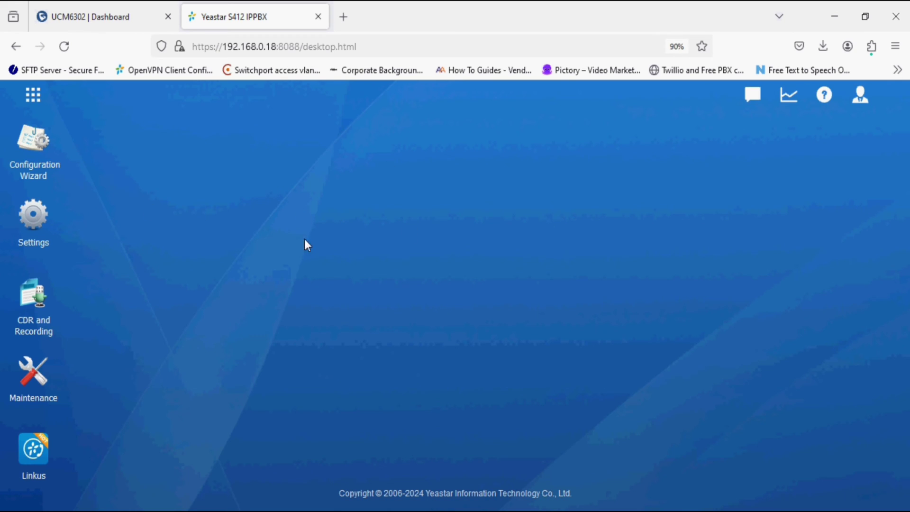
# Step: Switch from the Yeastar desktop to the UCM6302 Dashboard browser tab
pyautogui.click(91, 19)
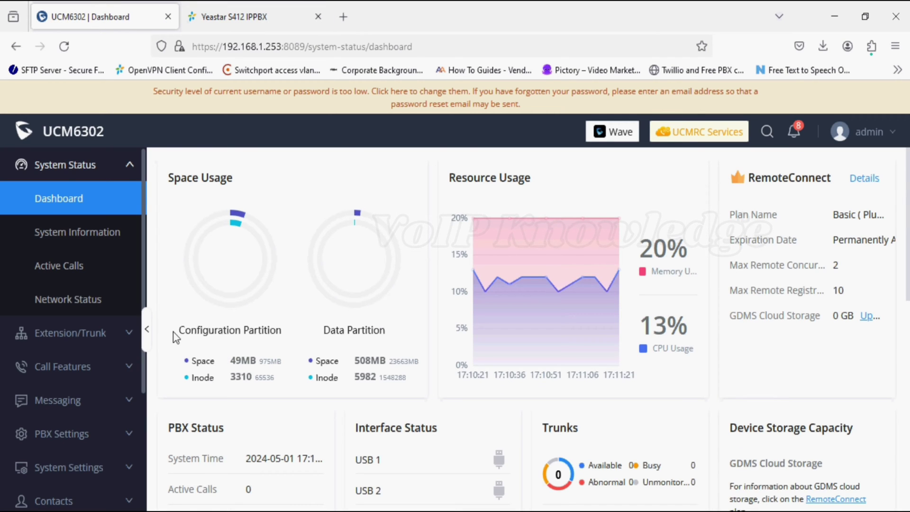
# Step: Start a new SIP trunk under VoIP Trunks with provider name Yeastar
pyautogui.click(99, 338)
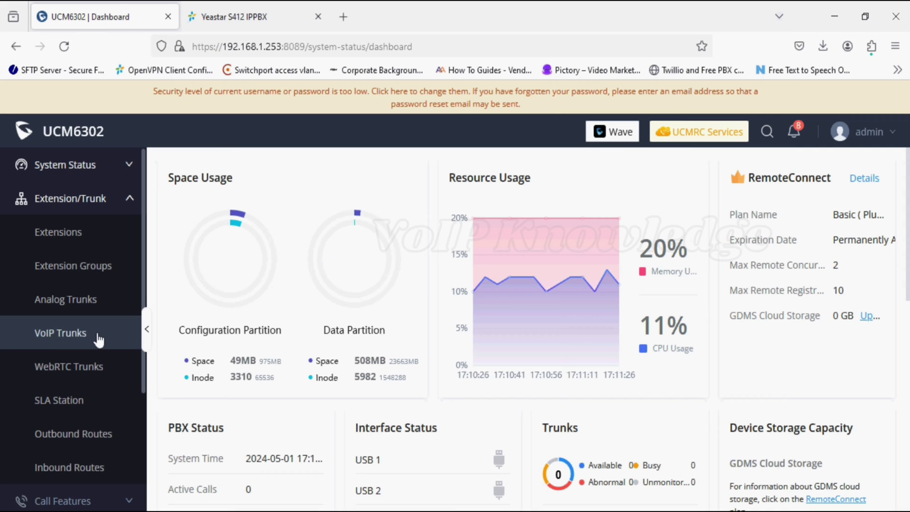
pyautogui.click(48, 336)
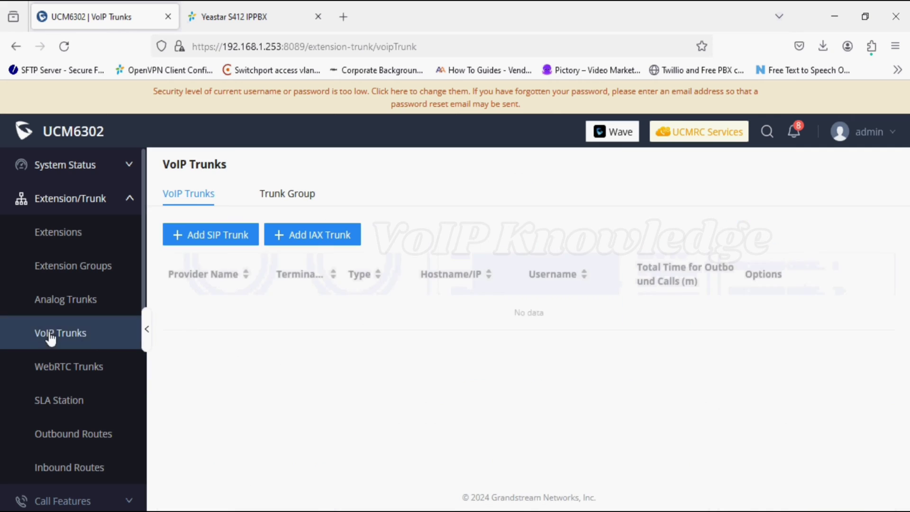
pyautogui.click(210, 248)
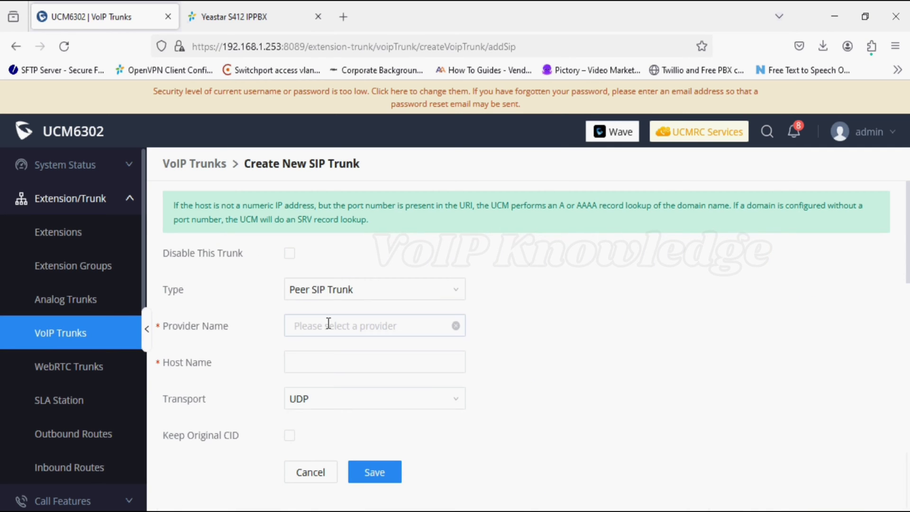
pyautogui.click(328, 323)
pyautogui.write('Yes')
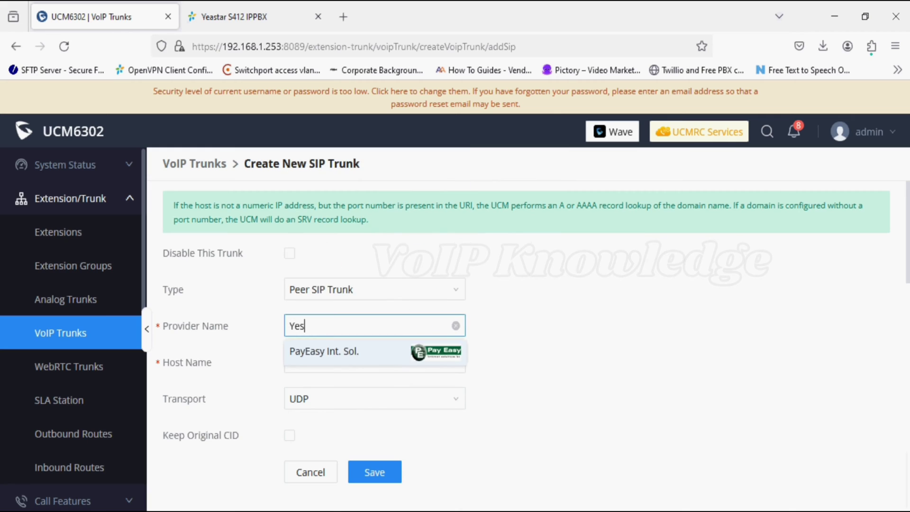
pyautogui.press('BackSpace')
pyautogui.write('ast')
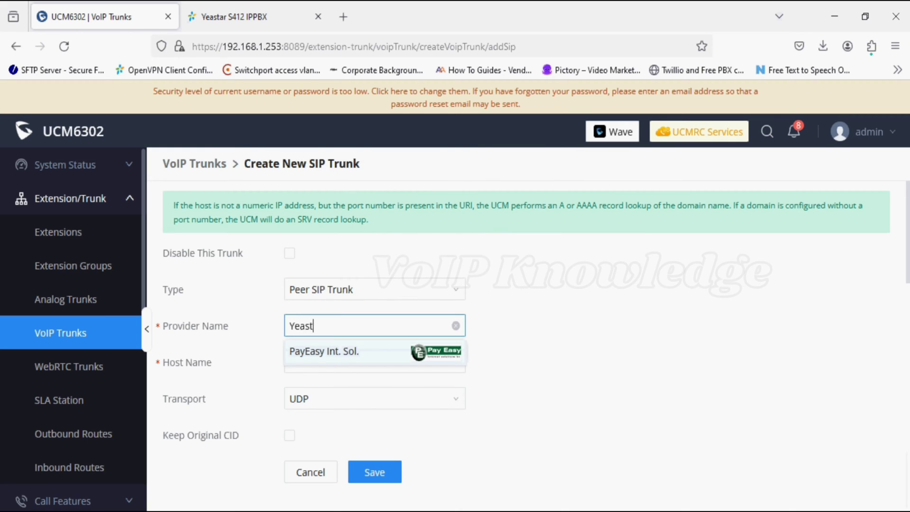
pyautogui.write('ar')
# Step: Set the trunk host to 192.168.0.18 and save the Yeastar trunk
pyautogui.click(332, 362)
pyautogui.write('1')
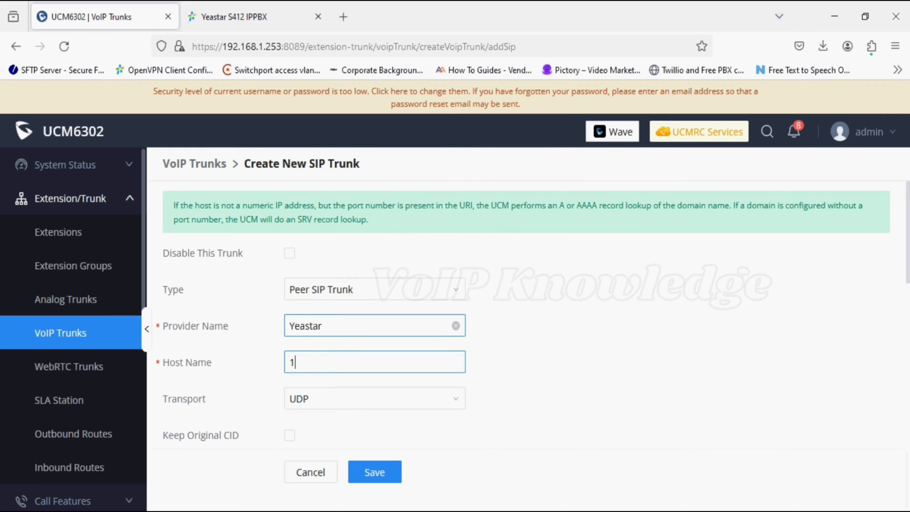
pyautogui.write('92.168.')
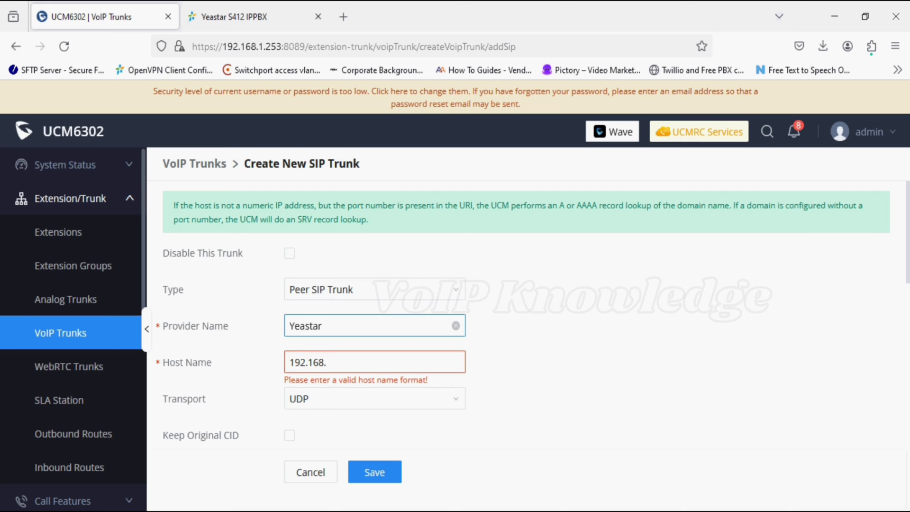
pyautogui.write('0/.')
pyautogui.press('BackSpace')
pyautogui.press('BackSpace')
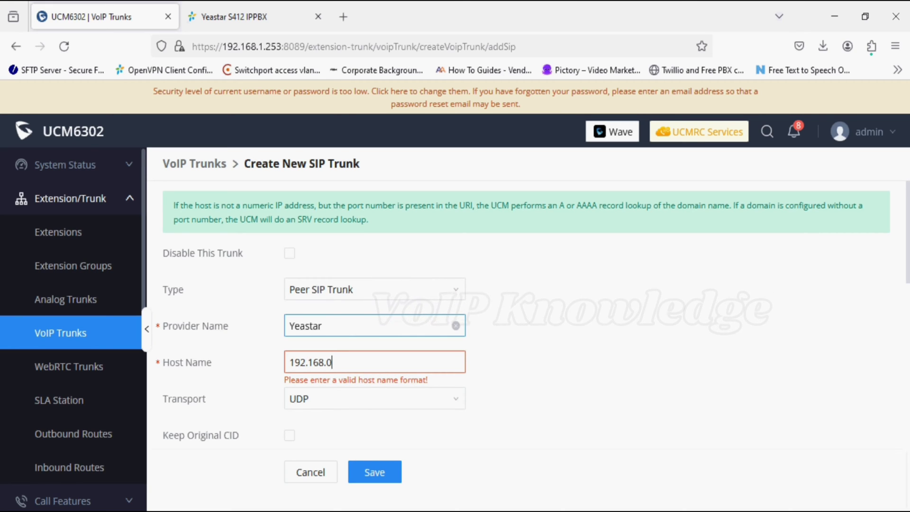
pyautogui.write('.18')
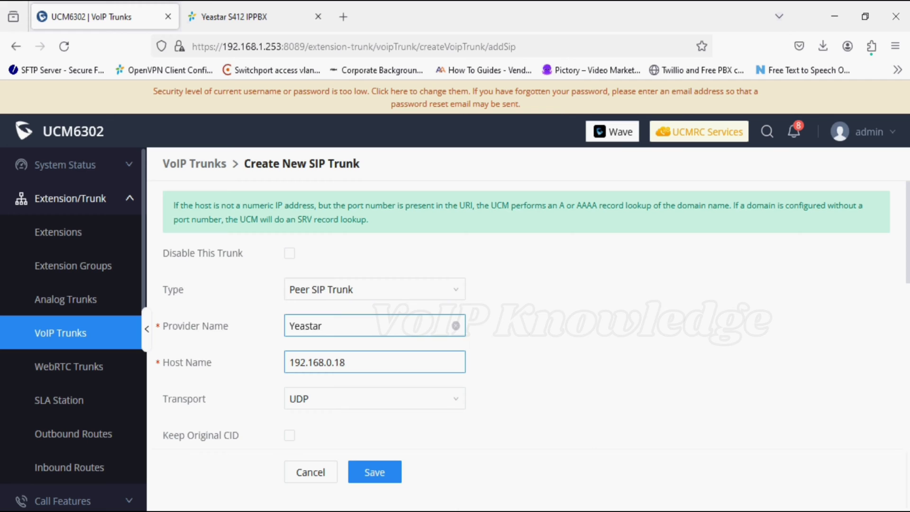
pyautogui.click(256, 18)
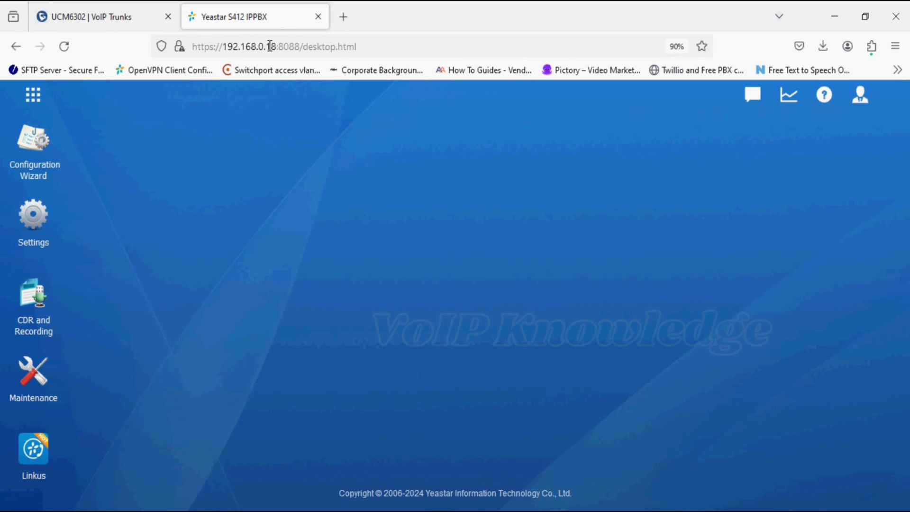
pyautogui.click(114, 22)
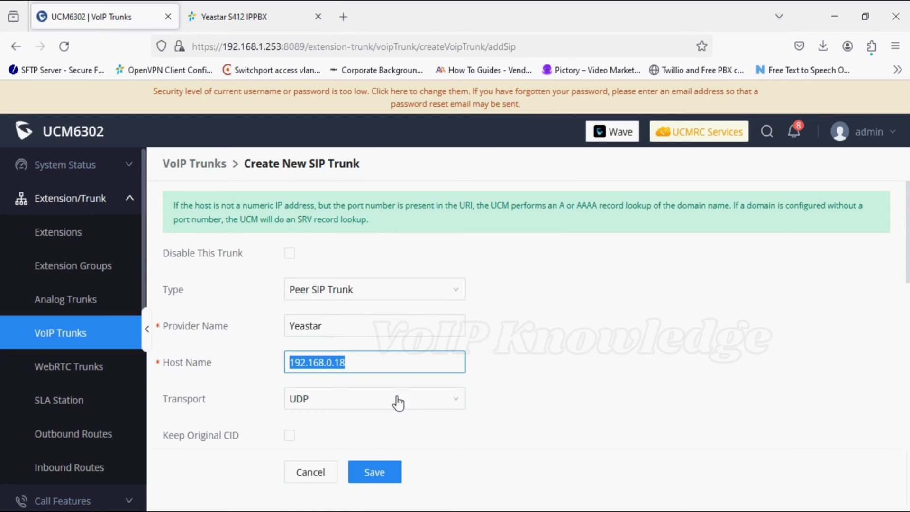
pyautogui.click(374, 473)
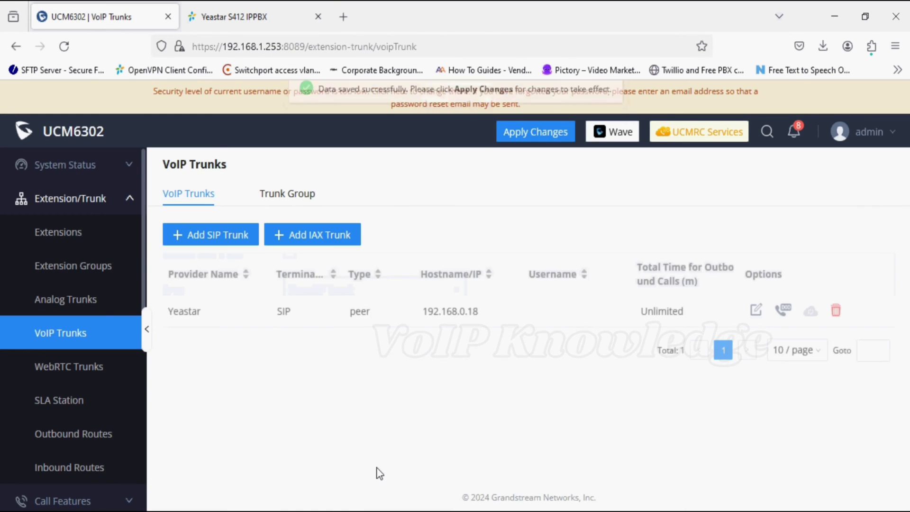
# Step: In the Yeastar trunk's advanced settings, keep only PCMU, PCMA, G.729 and H.264 codecs
pyautogui.click(755, 314)
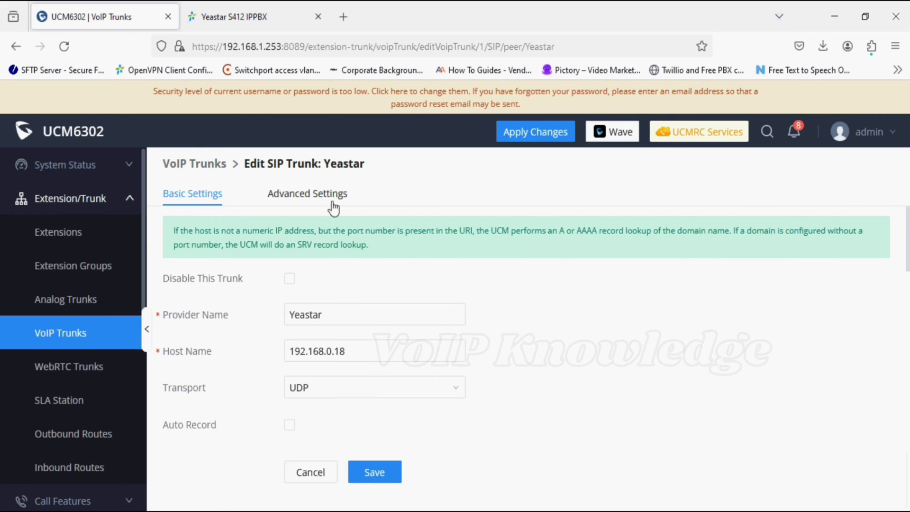
pyautogui.click(332, 202)
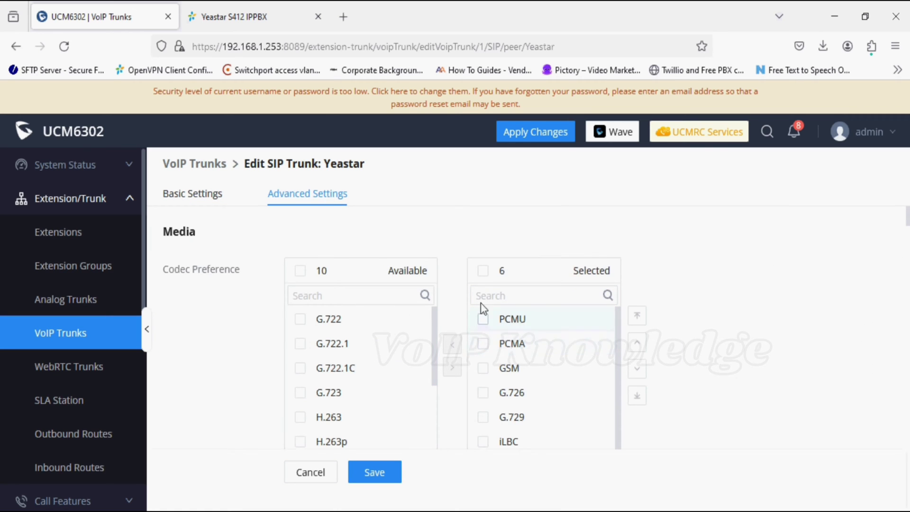
pyautogui.click(483, 271)
pyautogui.click(484, 320)
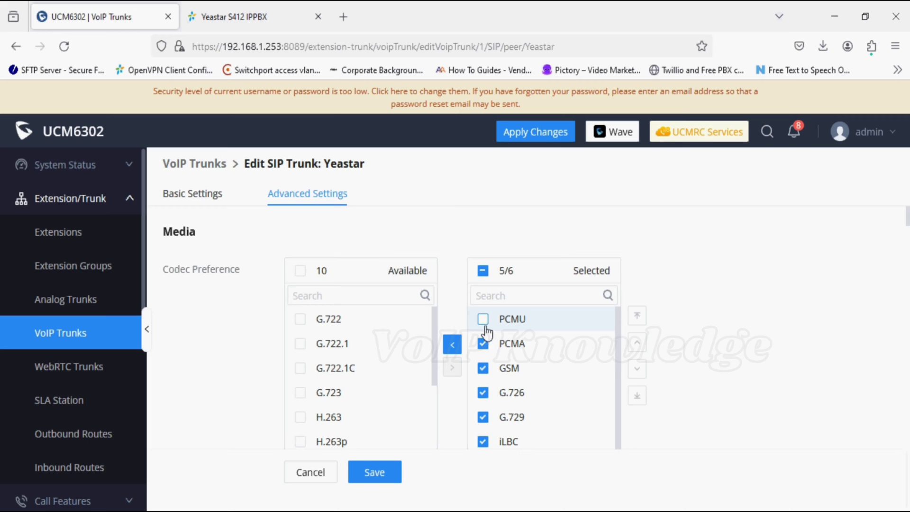
pyautogui.click(483, 343)
pyautogui.click(483, 417)
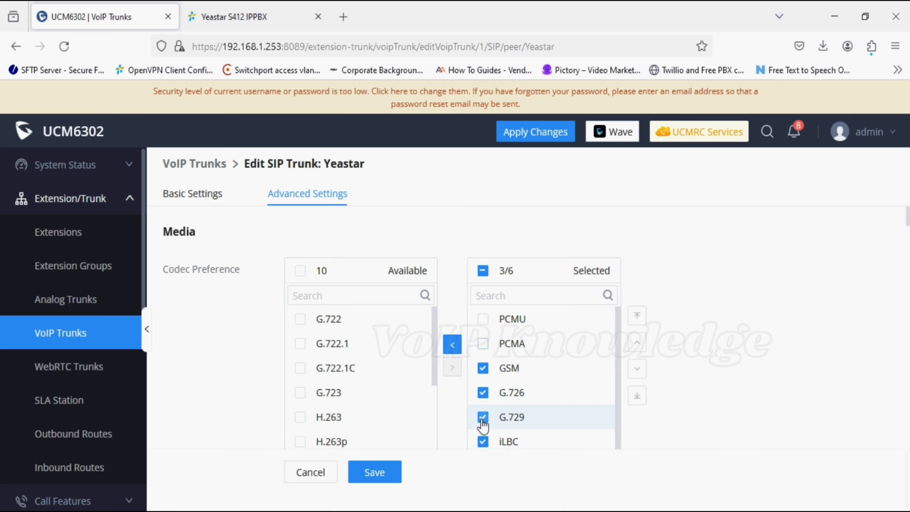
pyautogui.click(453, 345)
pyautogui.scroll(-2, 459, 395)
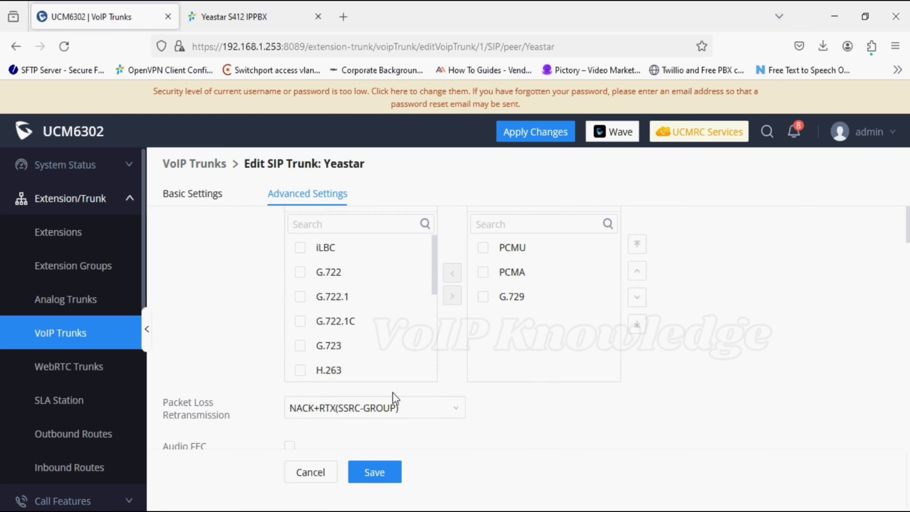
pyautogui.scroll(-2, 332, 346)
pyautogui.click(300, 340)
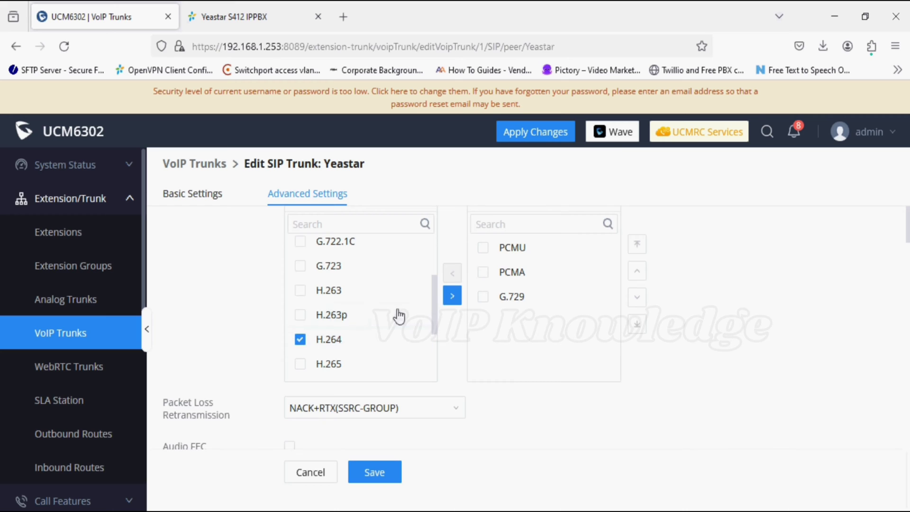
pyautogui.click(452, 296)
# Step: Enable heartbeat detection on the trunk and save the advanced settings
pyautogui.scroll(-2, 468, 383)
pyautogui.scroll(-10, 468, 384)
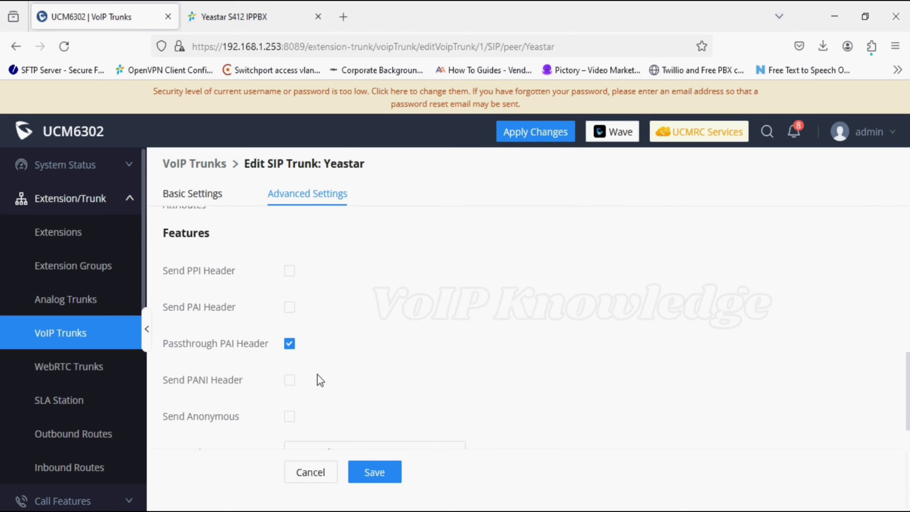
pyautogui.scroll(-4, 317, 374)
pyautogui.click(289, 313)
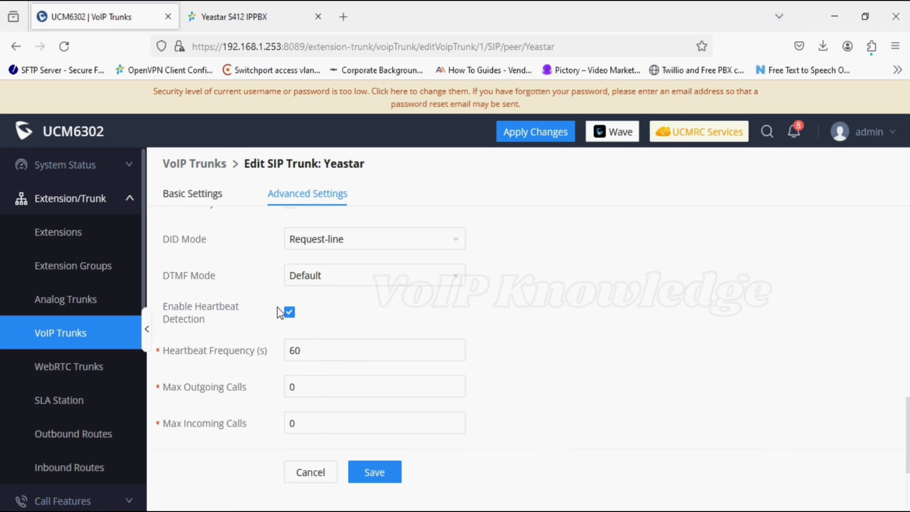
pyautogui.moveTo(183, 306)
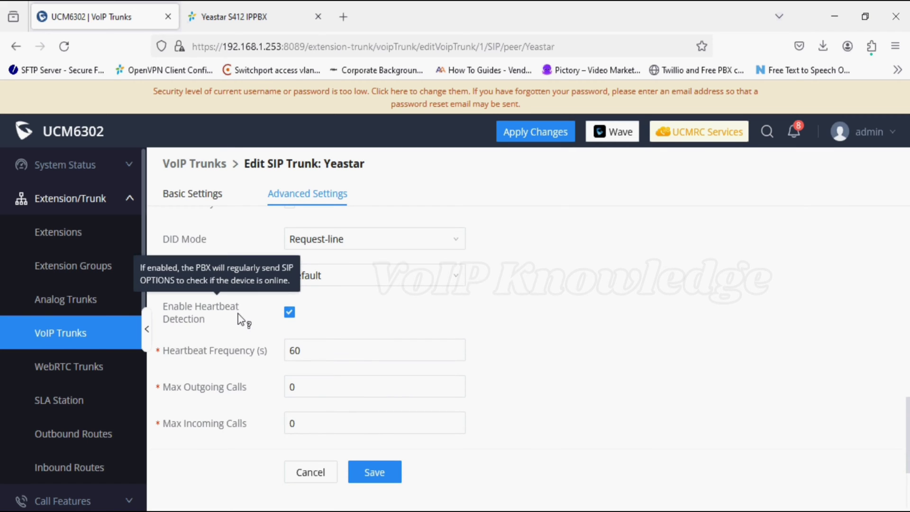
pyautogui.click(369, 483)
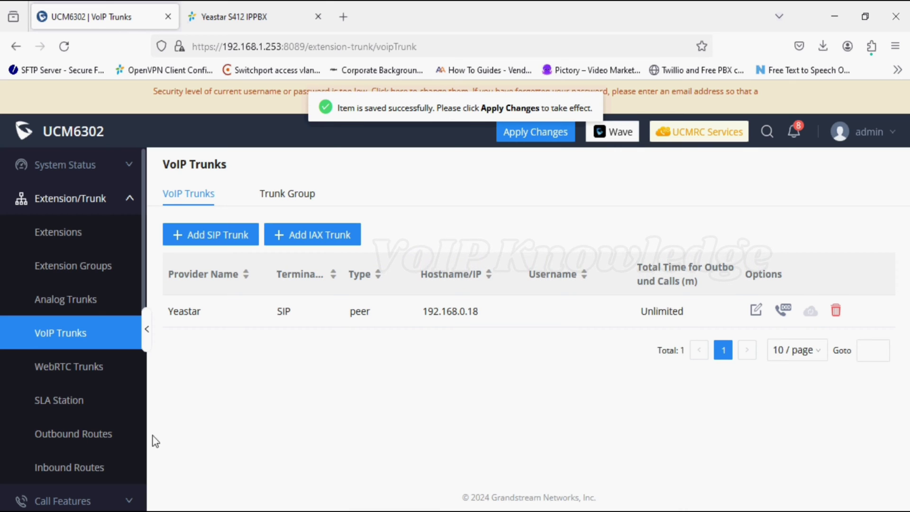
# Step: Check the UCM6302 extensions list, then view Yeastar extensions 1000–1004 in PBX settings
pyautogui.click(95, 445)
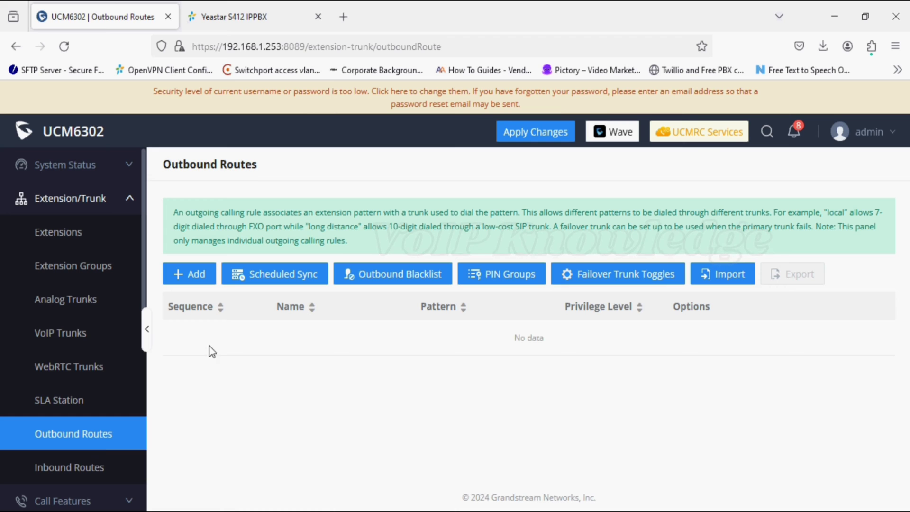
pyautogui.click(63, 237)
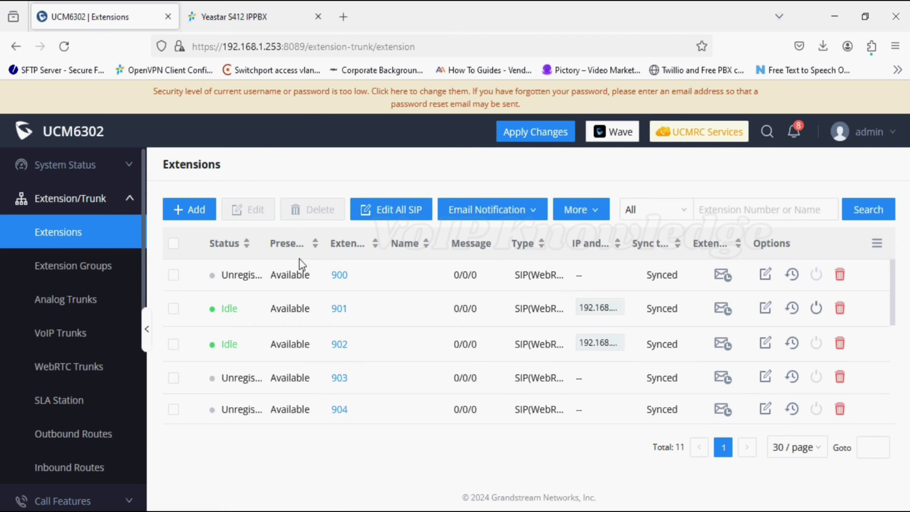
pyautogui.click(253, 19)
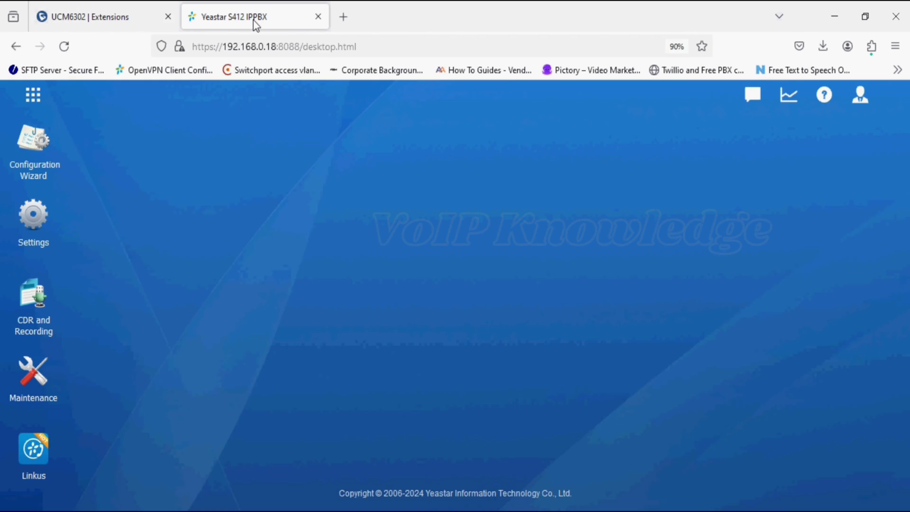
pyautogui.click(51, 215)
pyautogui.click(197, 211)
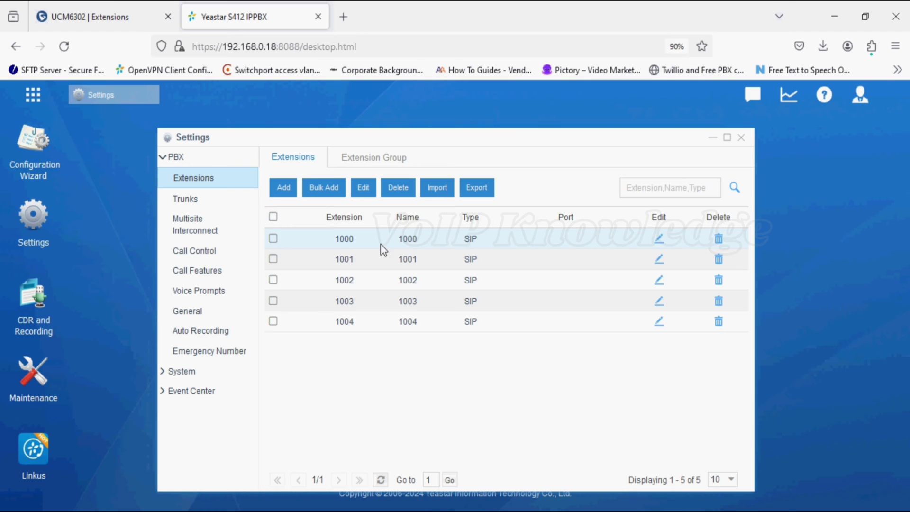
# Step: Start a new UCM6302 outbound route named Outgoing with dial pattern 100x
pyautogui.click(83, 15)
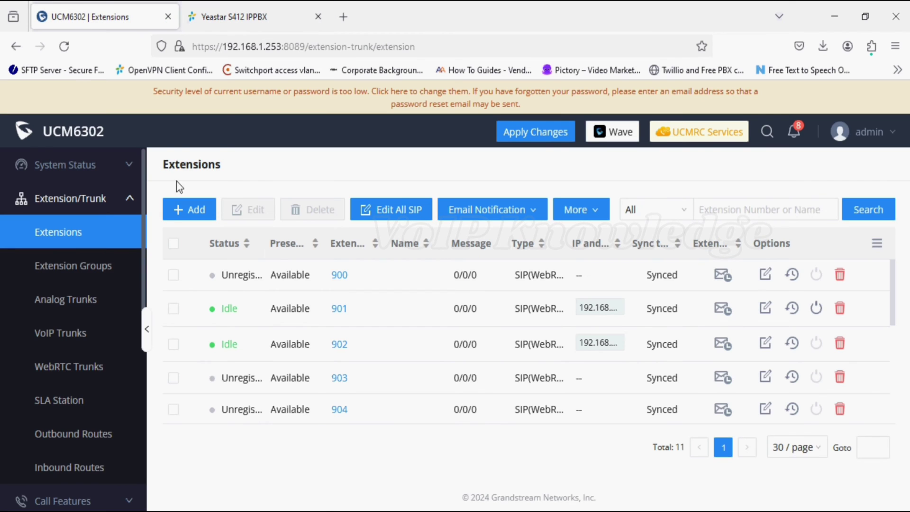
pyautogui.click(34, 435)
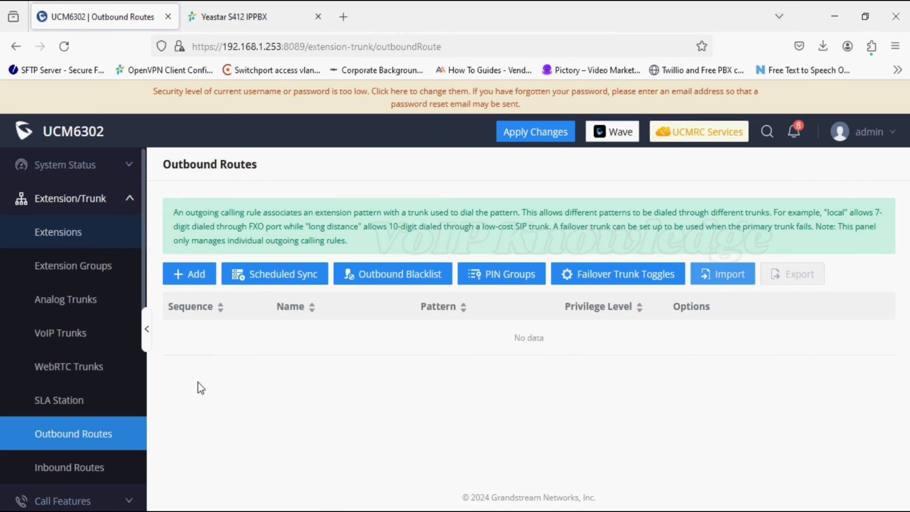
pyautogui.click(197, 274)
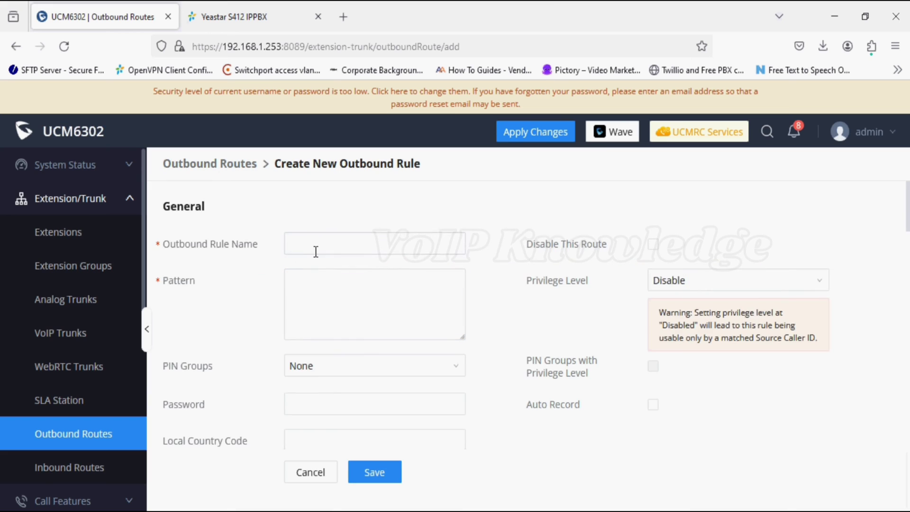
pyautogui.click(319, 244)
pyautogui.write('Ou')
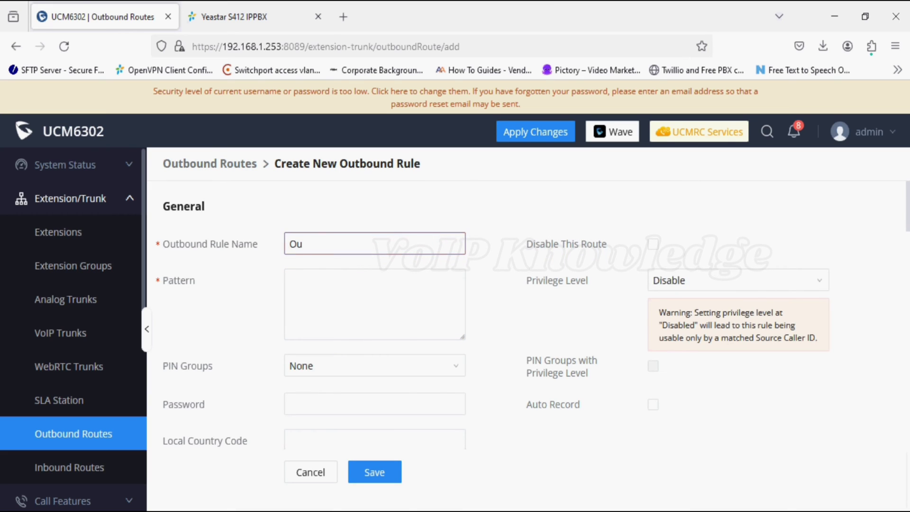
pyautogui.write('tgoing')
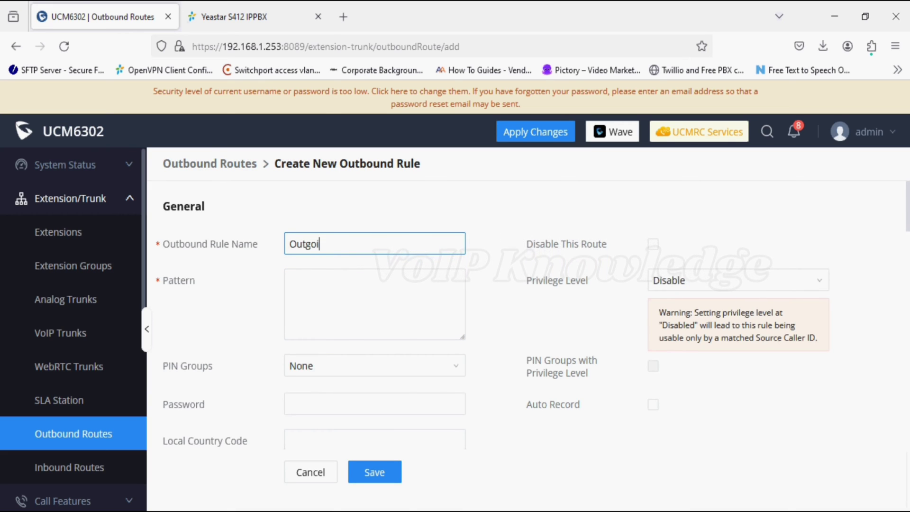
pyautogui.click(291, 280)
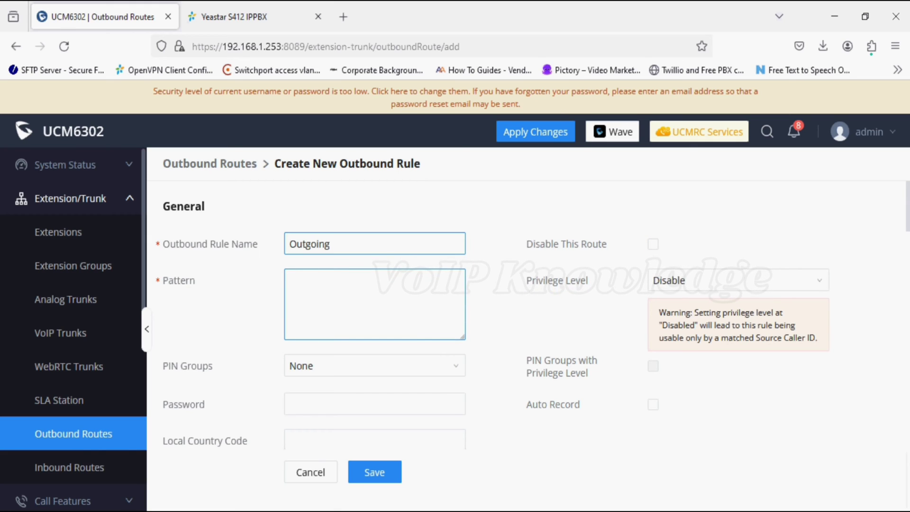
pyautogui.write('100x')
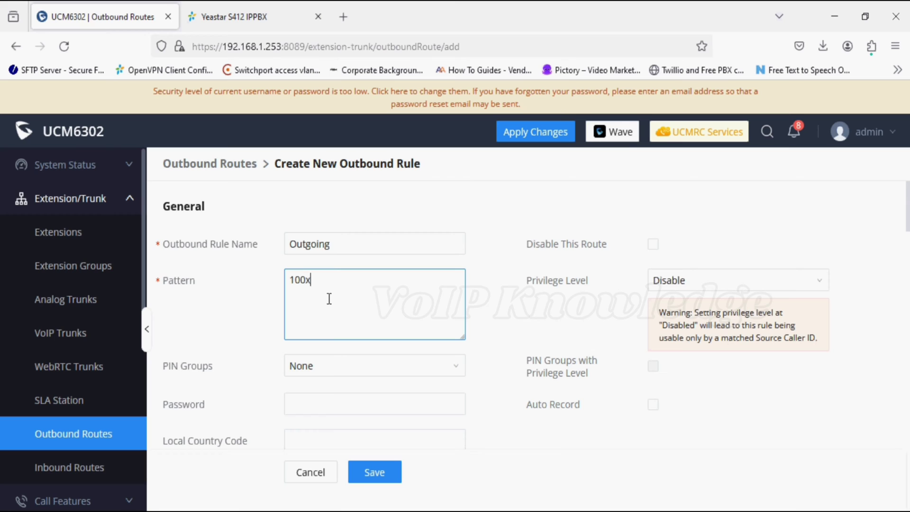
# Step: Whitelist all extensions, route via SIP Trunks -- Yeastar, and save the route
pyautogui.scroll(-2, 334, 314)
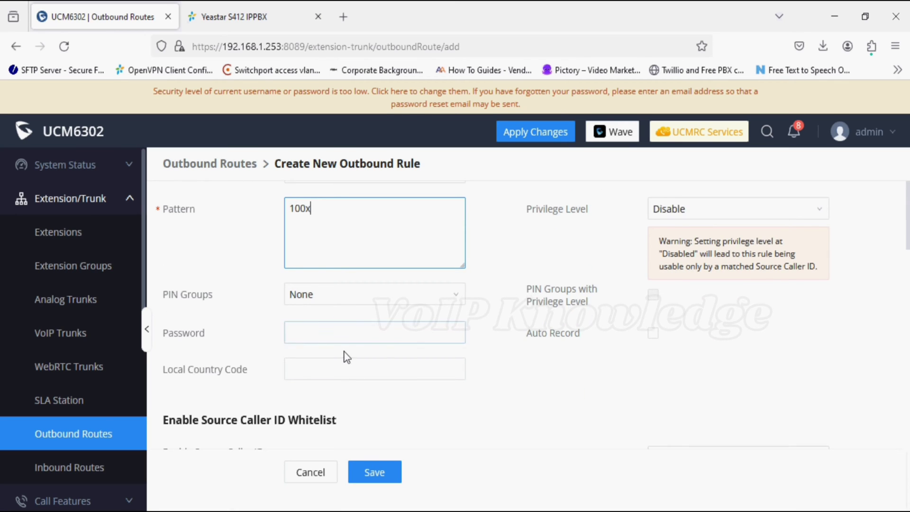
pyautogui.scroll(-3, 345, 357)
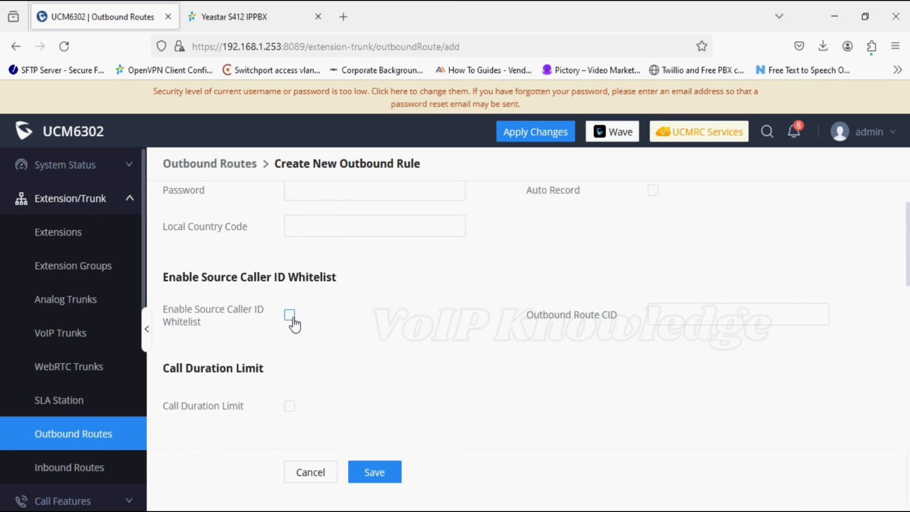
pyautogui.click(294, 321)
pyautogui.click(665, 360)
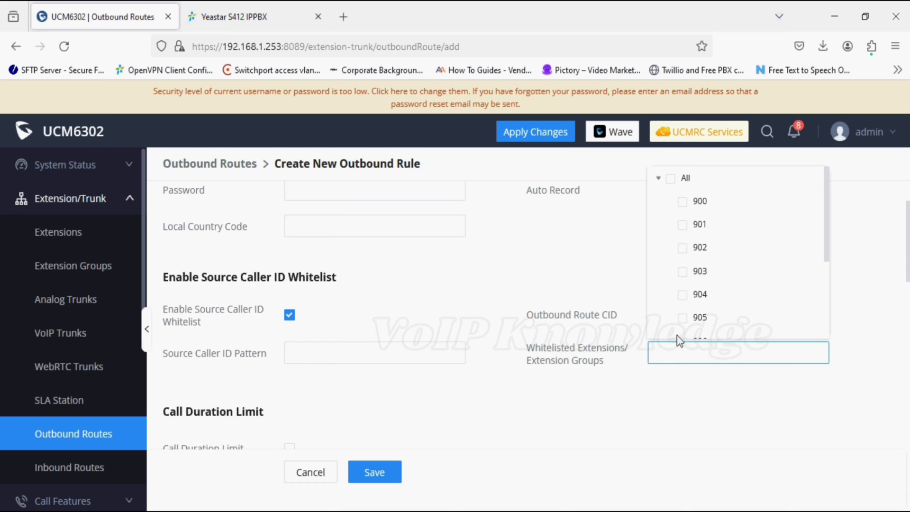
pyautogui.click(671, 179)
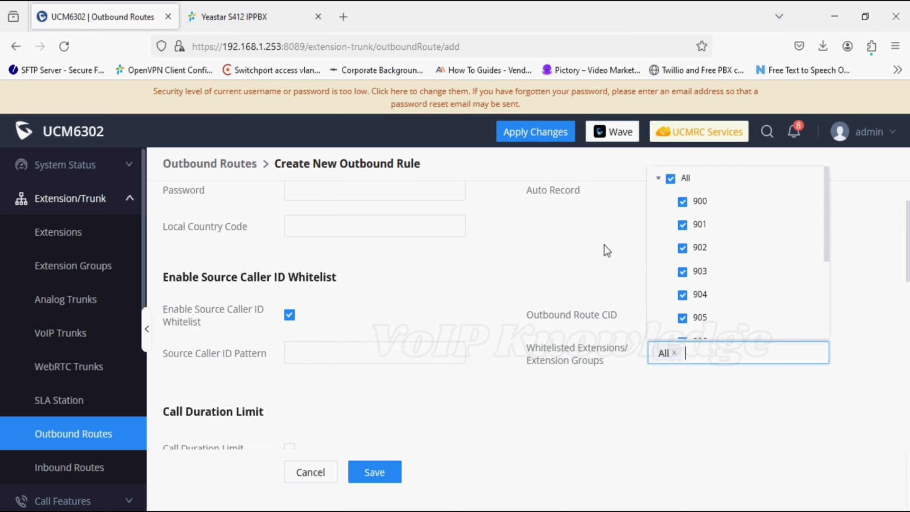
pyautogui.click(474, 375)
pyautogui.scroll(-5, 438, 412)
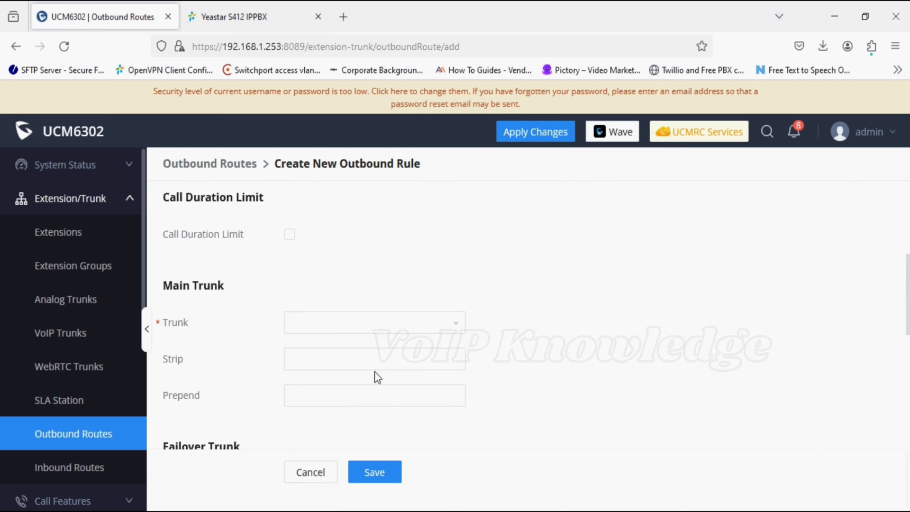
pyautogui.click(365, 327)
pyautogui.click(343, 346)
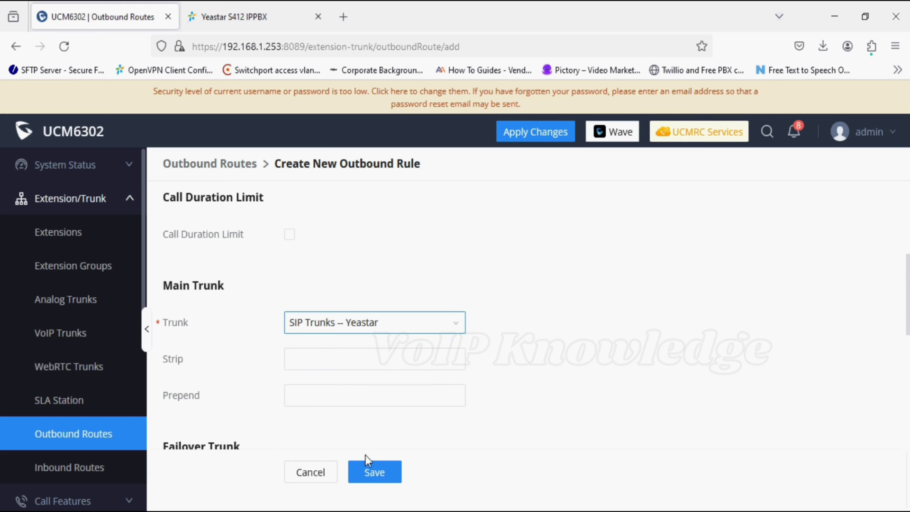
pyautogui.click(367, 473)
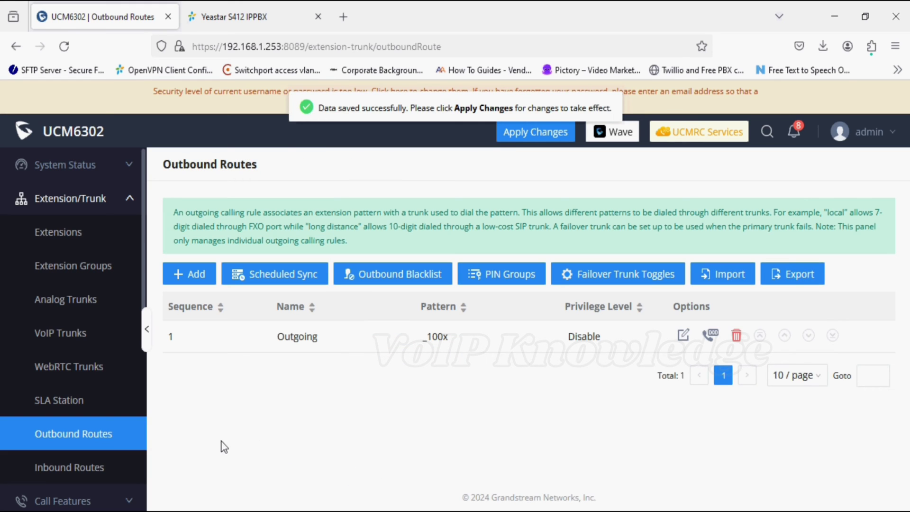
# Step: Add an inbound route for pattern 90x with destination By DID, then apply changes
pyautogui.click(76, 483)
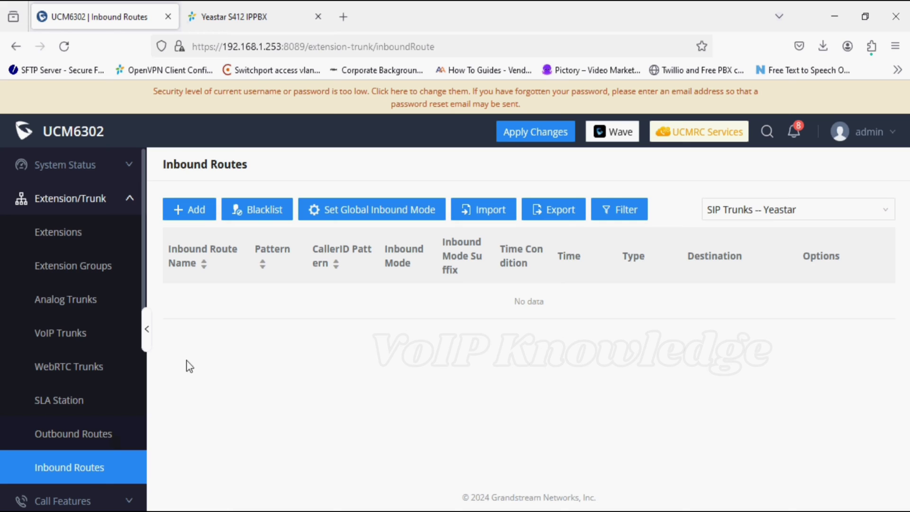
pyautogui.click(192, 211)
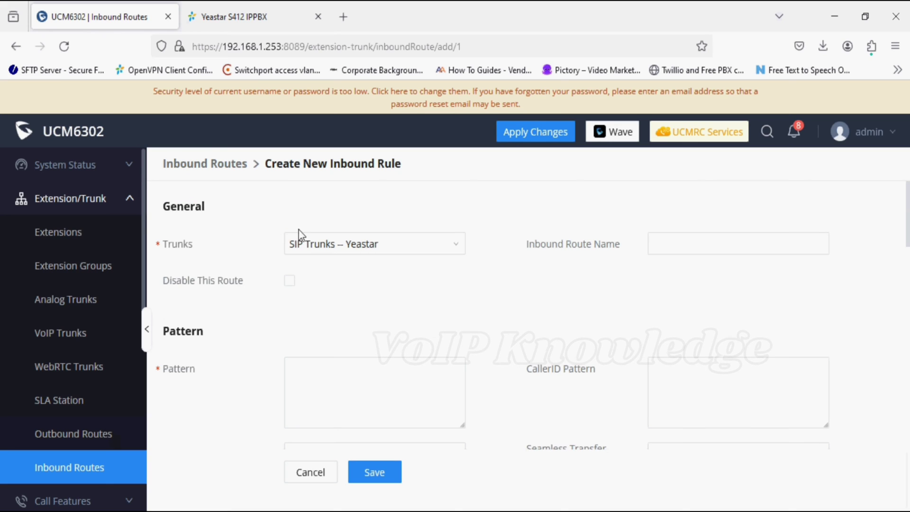
pyautogui.click(387, 385)
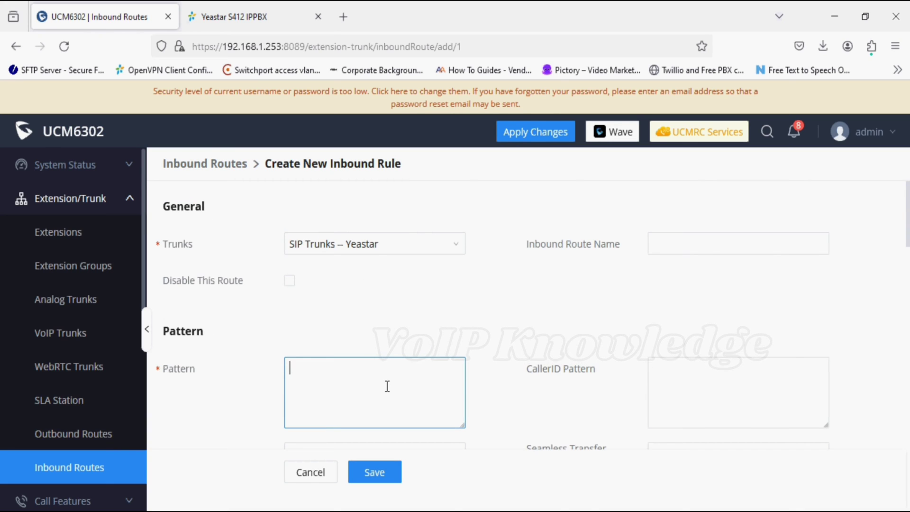
pyautogui.scroll(-3, 388, 431)
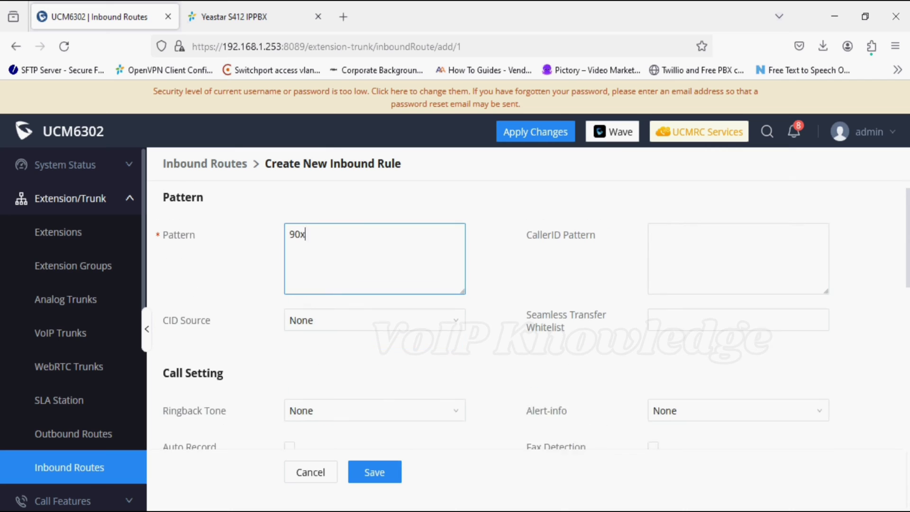
pyautogui.scroll(-10, 382, 453)
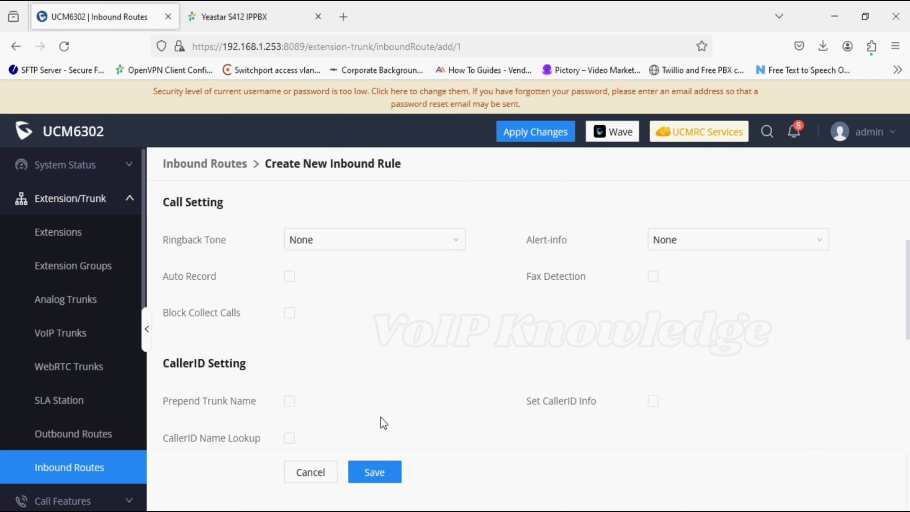
pyautogui.click(375, 276)
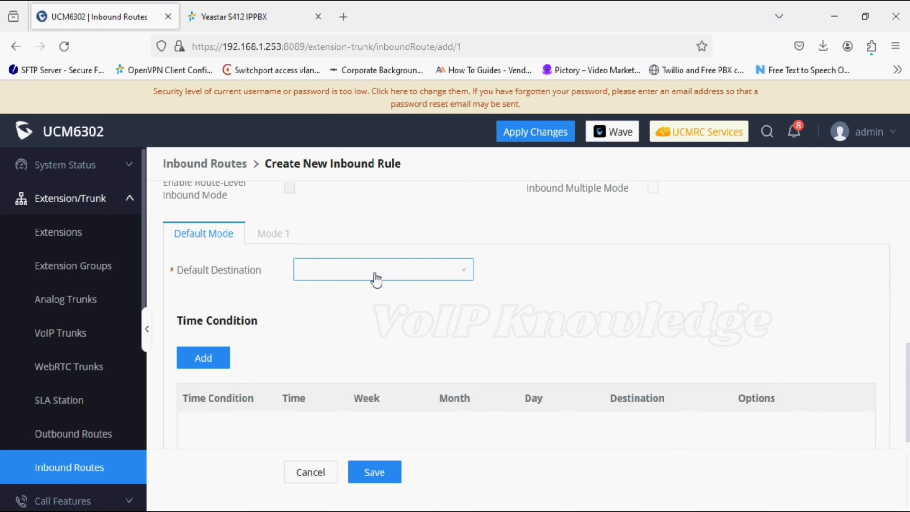
pyautogui.click(357, 298)
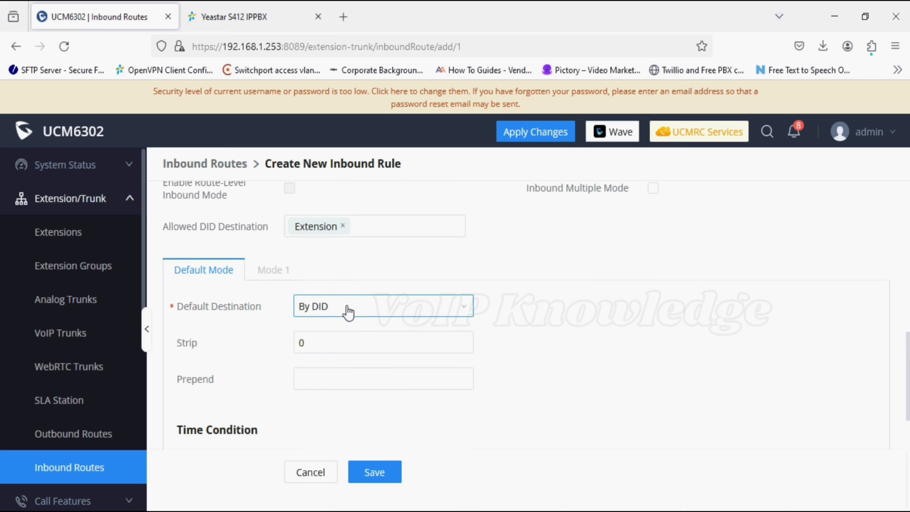
pyautogui.scroll(2, 345, 307)
pyautogui.click(375, 473)
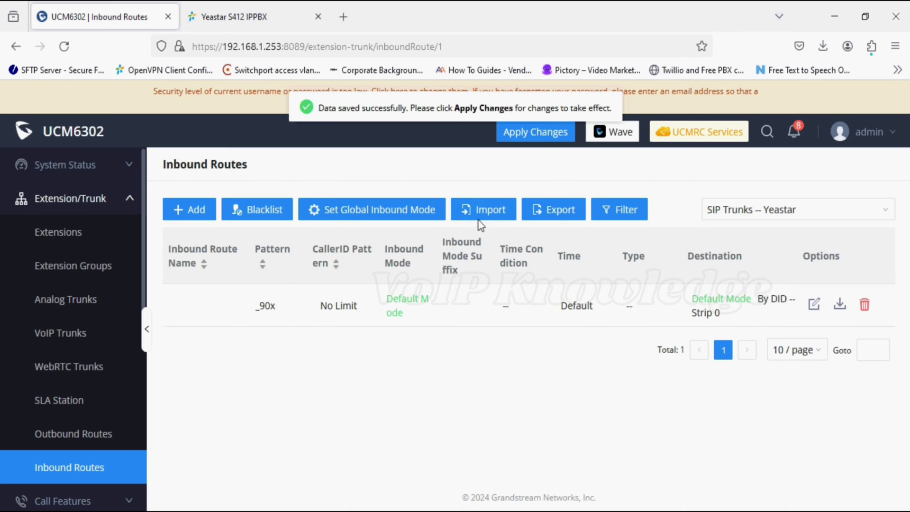
pyautogui.click(510, 134)
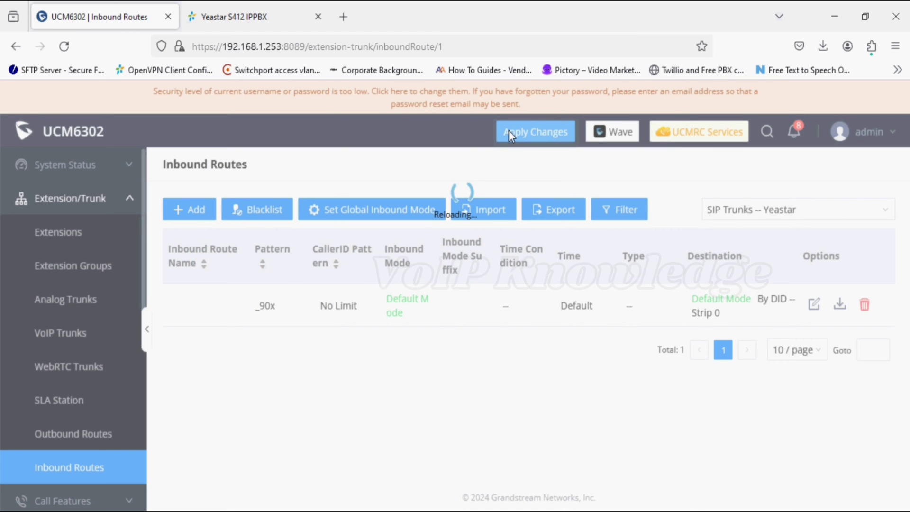
# Step: On the Yeastar, start a new Peer Trunk named Grandstream
pyautogui.click(244, 15)
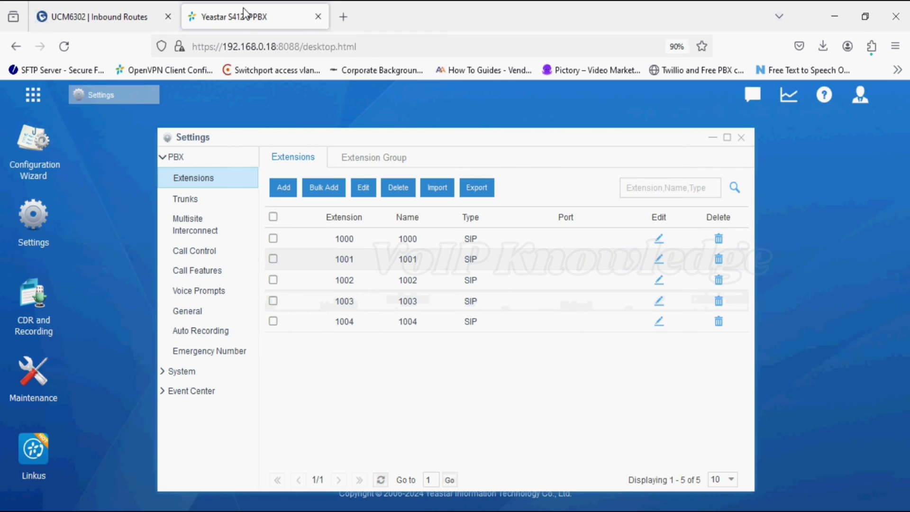
pyautogui.click(192, 202)
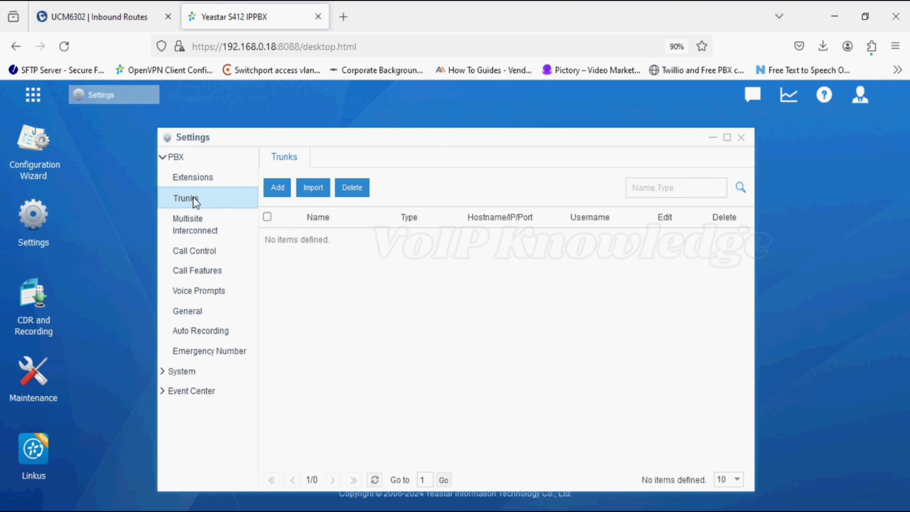
pyautogui.click(276, 189)
pyautogui.click(339, 207)
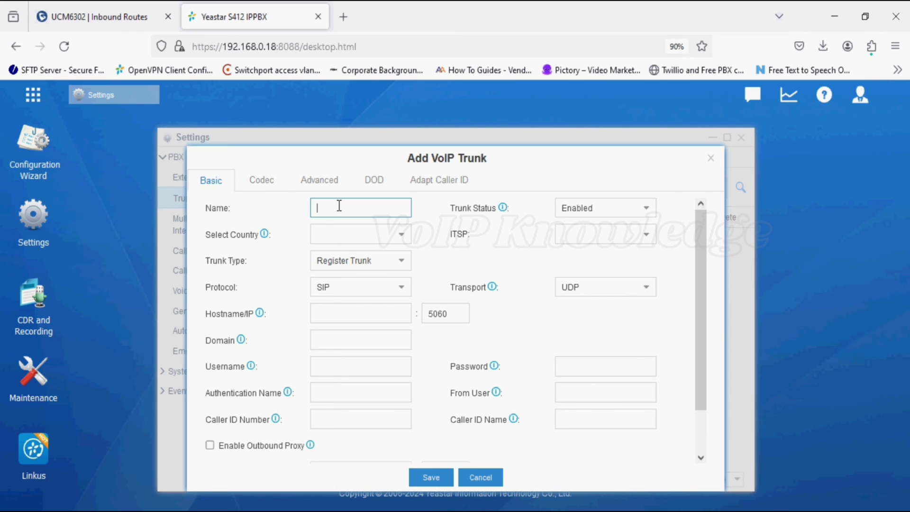
pyautogui.write('Grandstream')
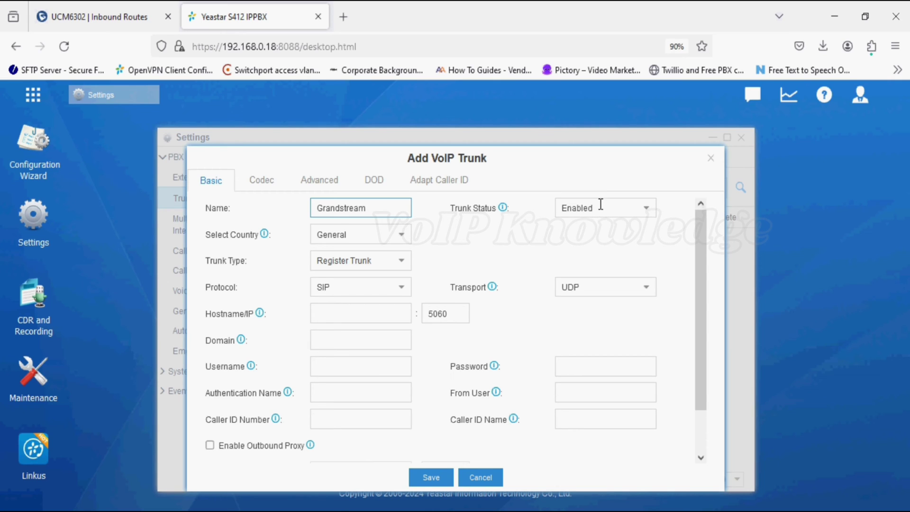
pyautogui.click(346, 261)
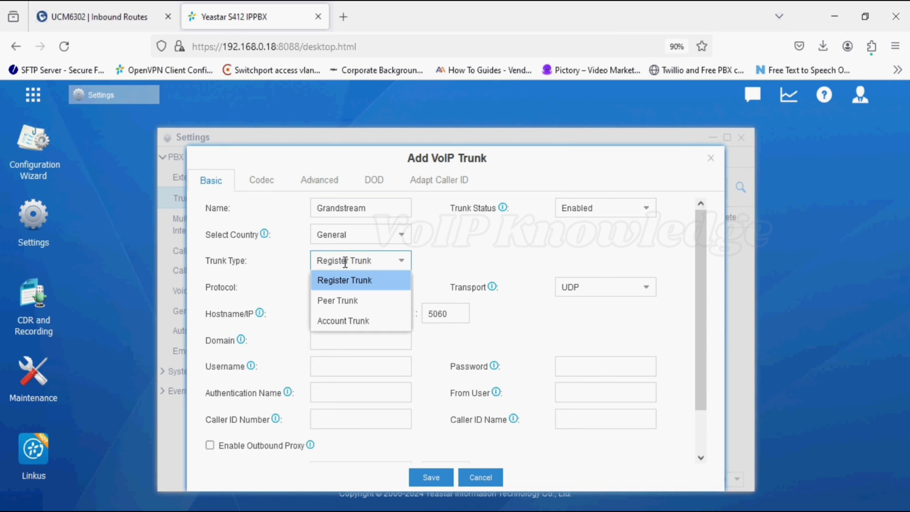
pyautogui.click(331, 303)
pyautogui.click(331, 316)
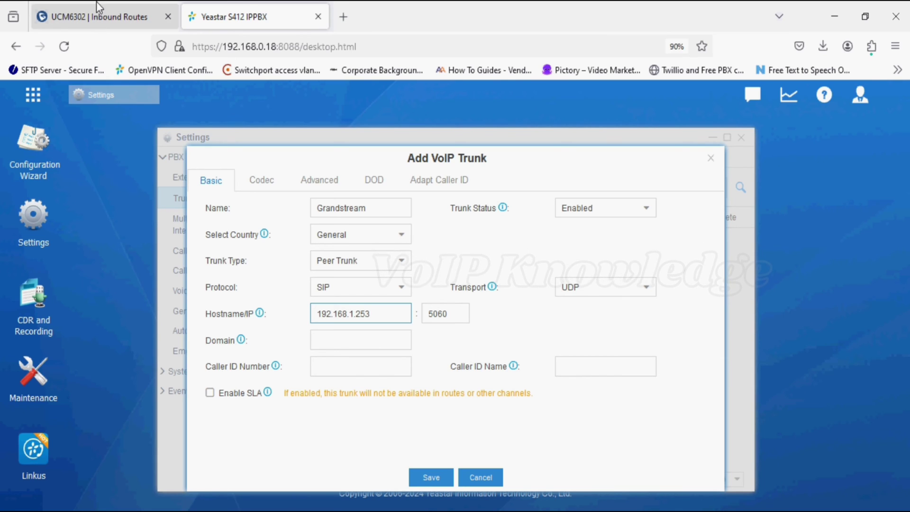
# Step: Copy the 192.168.1.253 hostname into the trunk's Domain field
pyautogui.click(102, 17)
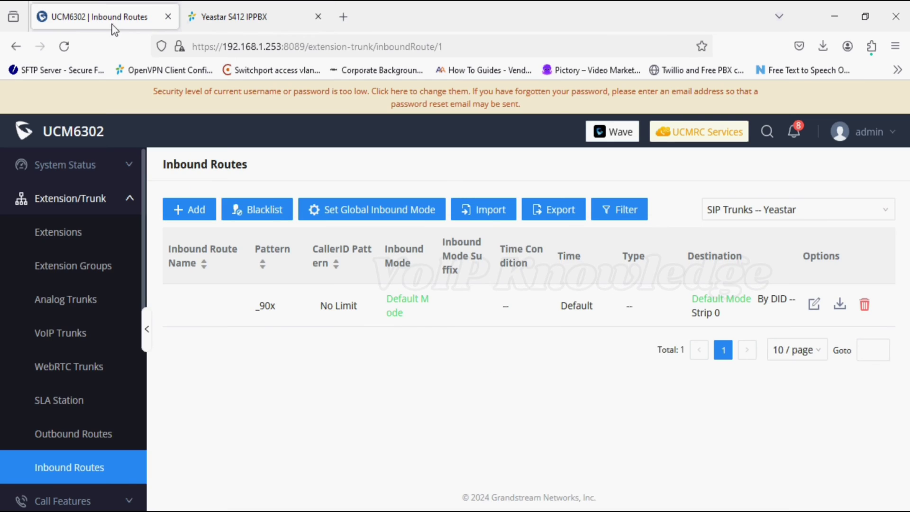
pyautogui.click(246, 14)
pyautogui.tripleClick(379, 321)
pyautogui.hotkey('ctrl', 'c')
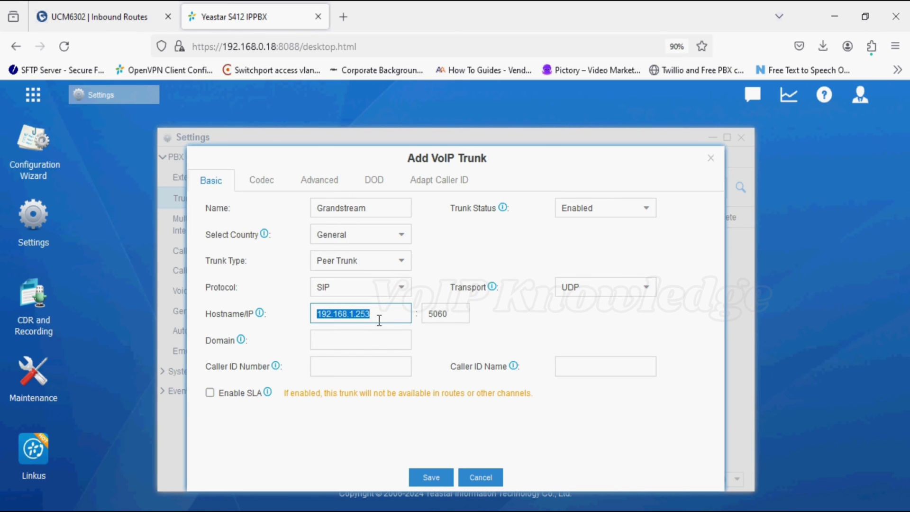
pyautogui.click(370, 340)
pyautogui.hotkey('ctrl', 'v')
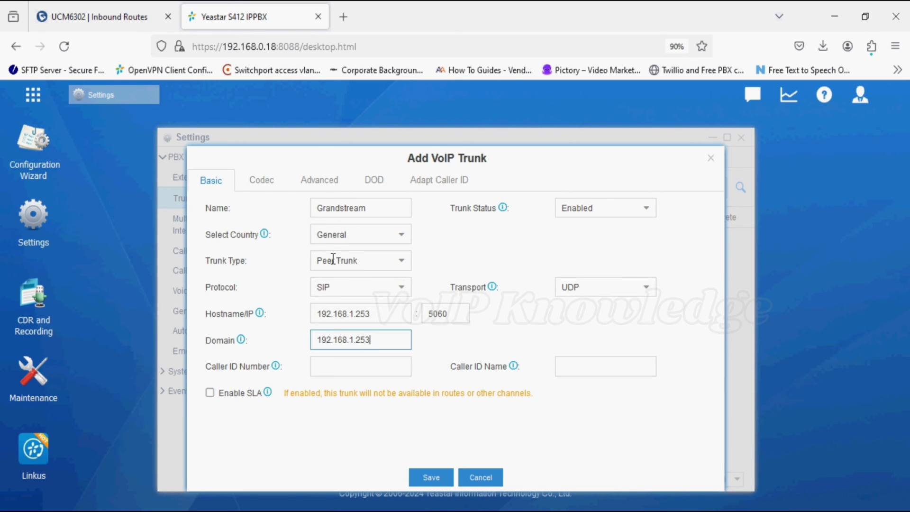
# Step: Add the H264 codec and save the Grandstream trunk
pyautogui.click(258, 186)
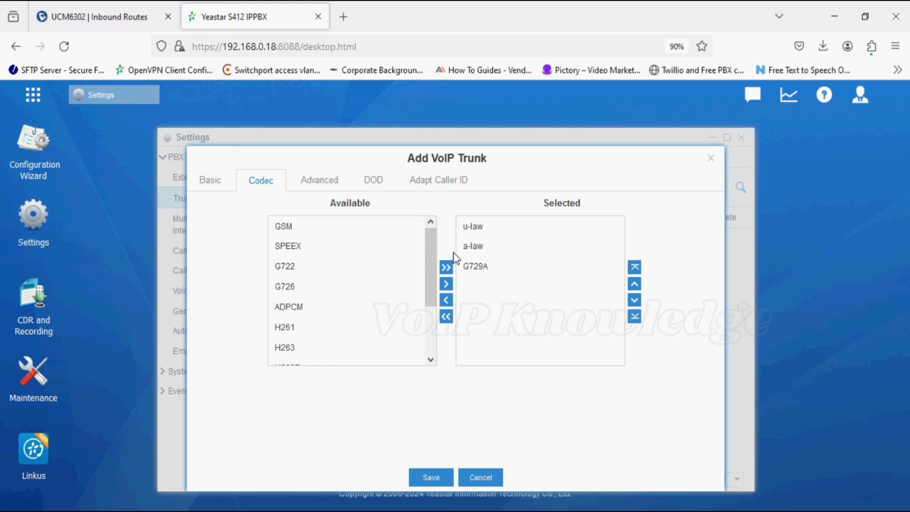
pyautogui.scroll(-2, 317, 330)
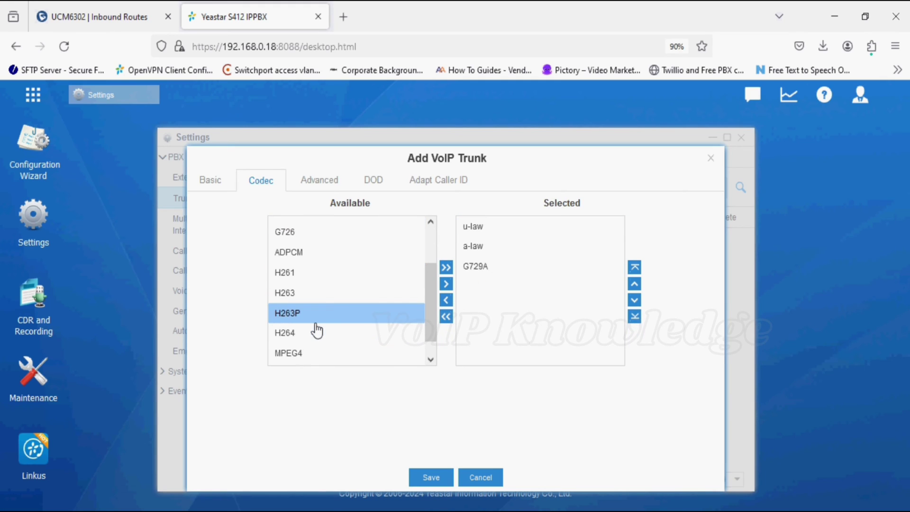
pyautogui.doubleClick(291, 338)
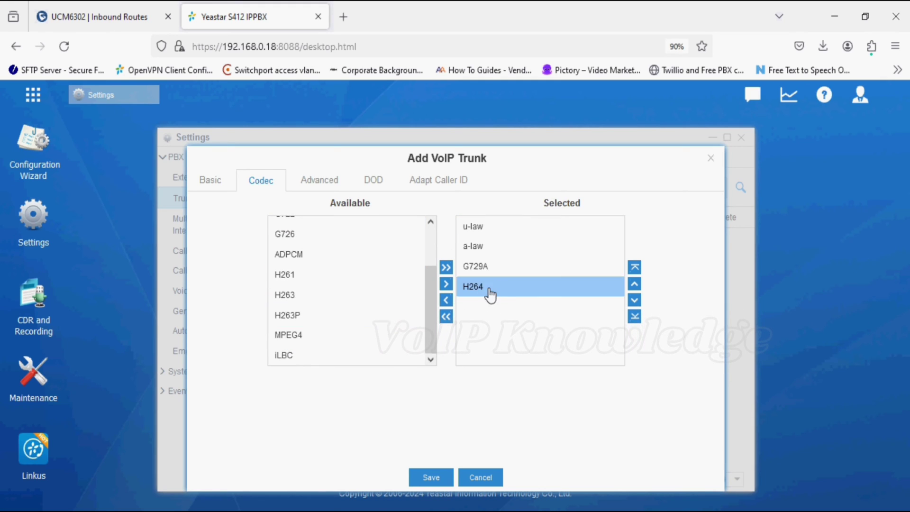
pyautogui.click(431, 478)
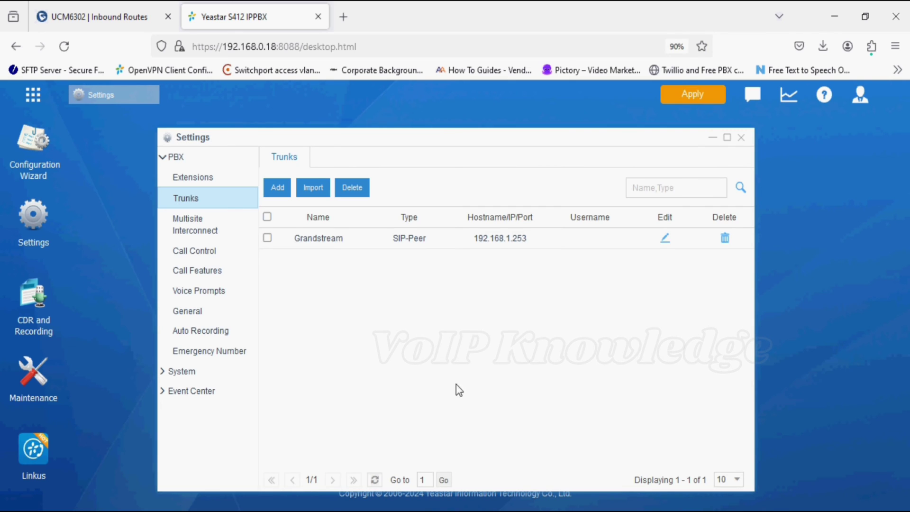
# Step: Start a new Yeastar inbound route named Incoming with DID pattern 1000-1004
pyautogui.click(194, 254)
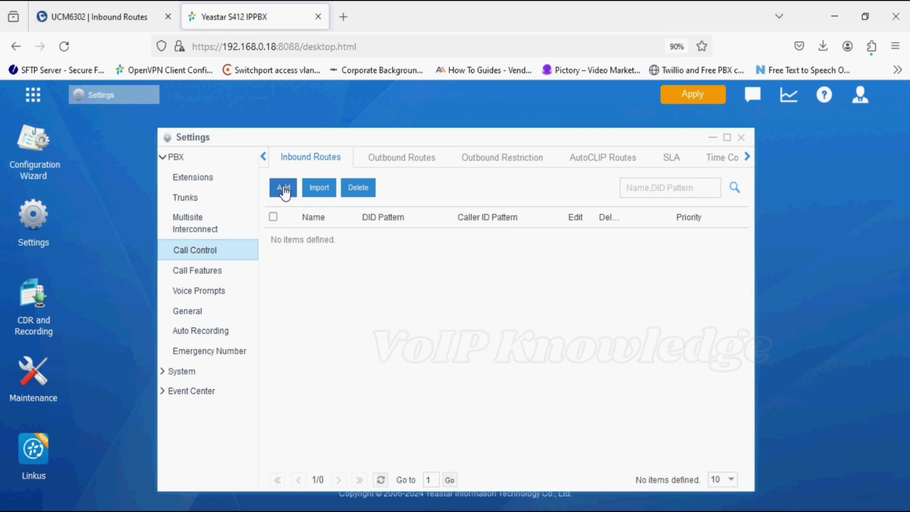
pyautogui.click(283, 188)
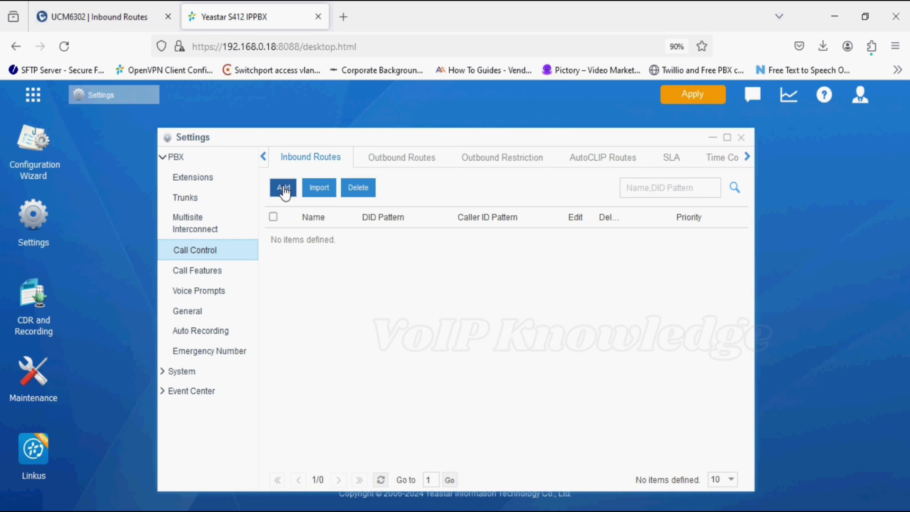
pyautogui.click(285, 192)
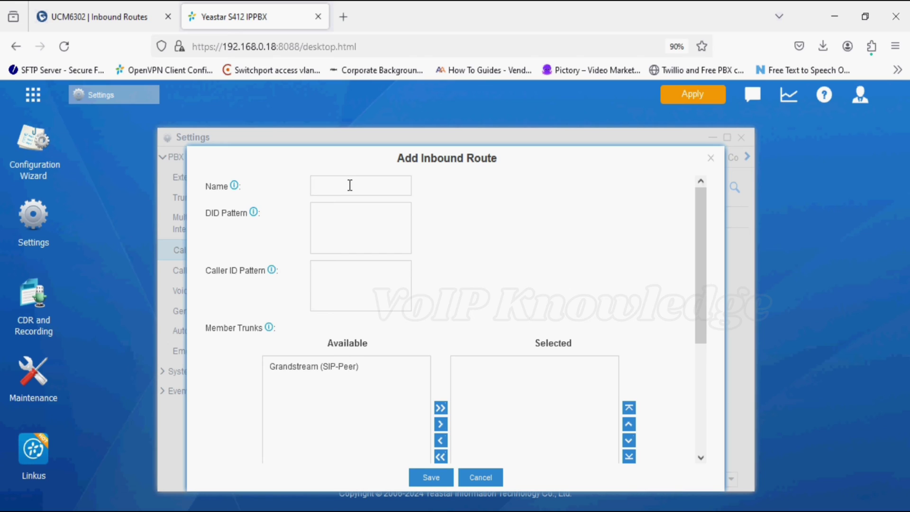
pyautogui.click(356, 185)
pyautogui.write('I')
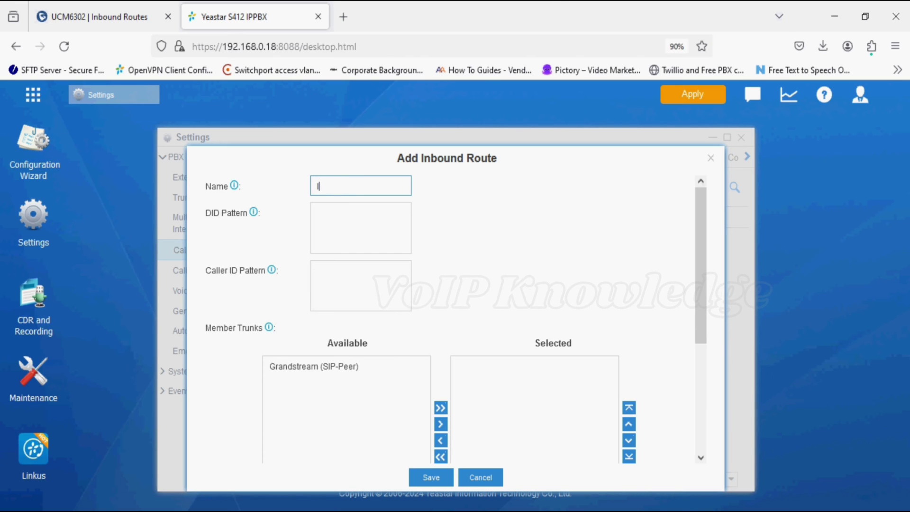
pyautogui.write('ncoming')
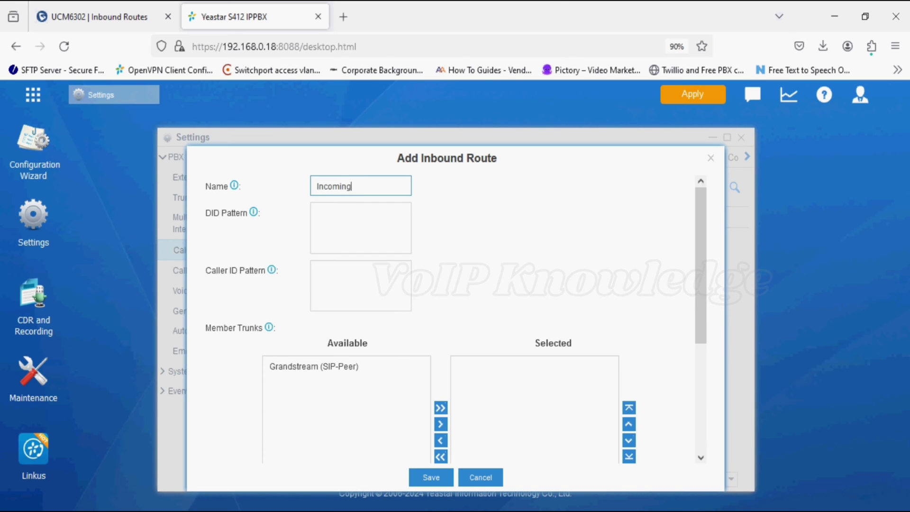
pyautogui.click(363, 217)
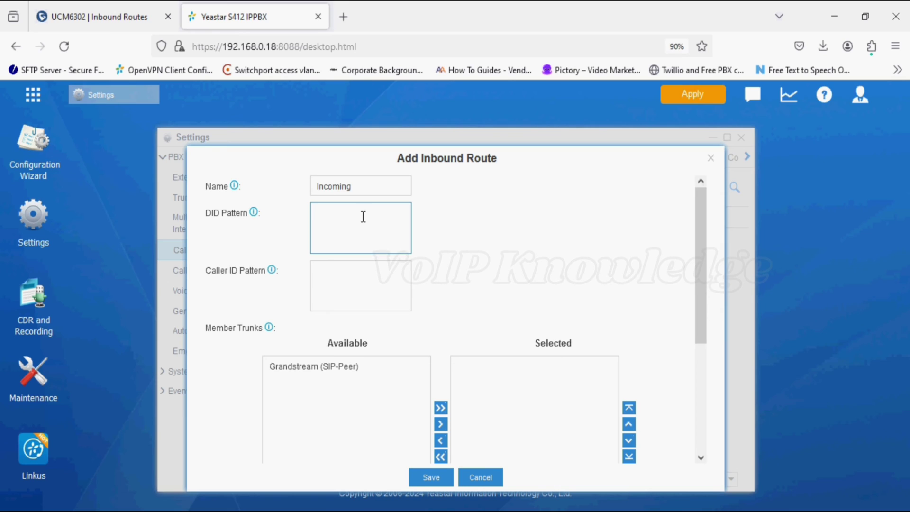
pyautogui.write('1000-1004')
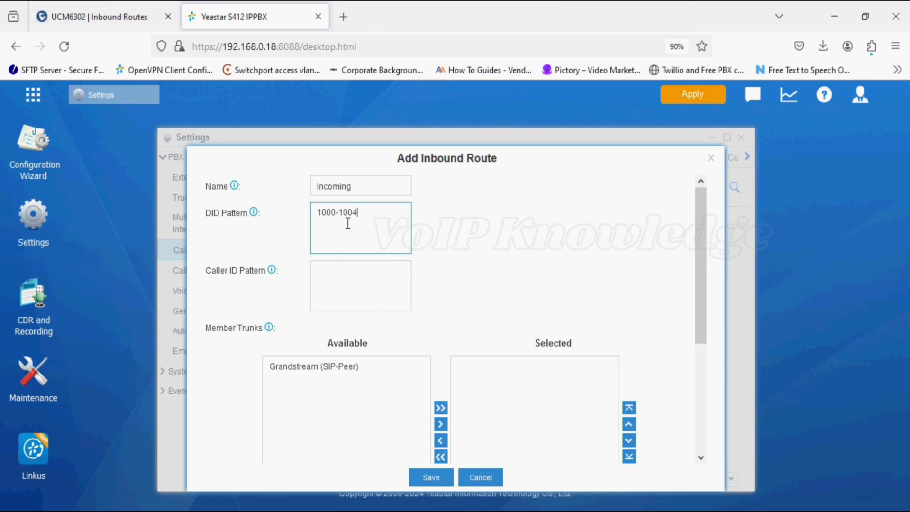
# Step: Add the Grandstream trunk, send calls to extension range 1000-1004, and save
pyautogui.scroll(-2, 348, 297)
pyautogui.doubleClick(334, 312)
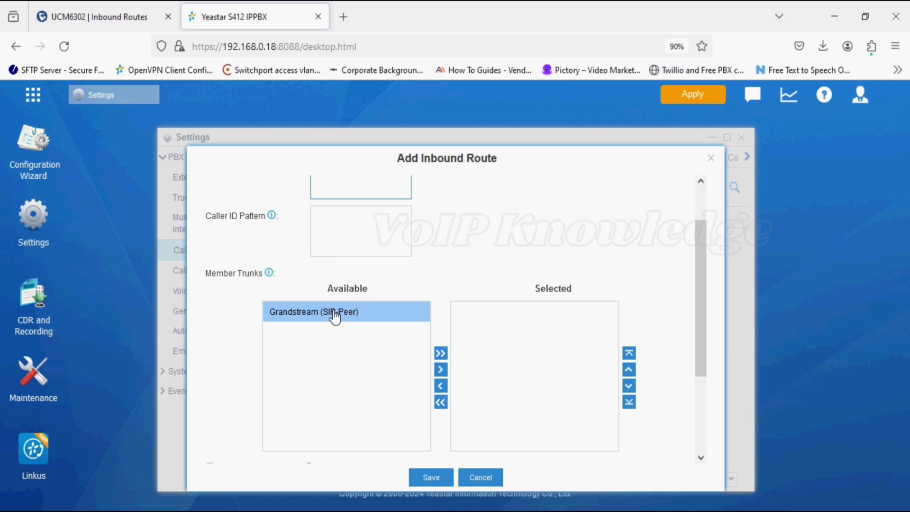
pyautogui.scroll(-5, 338, 317)
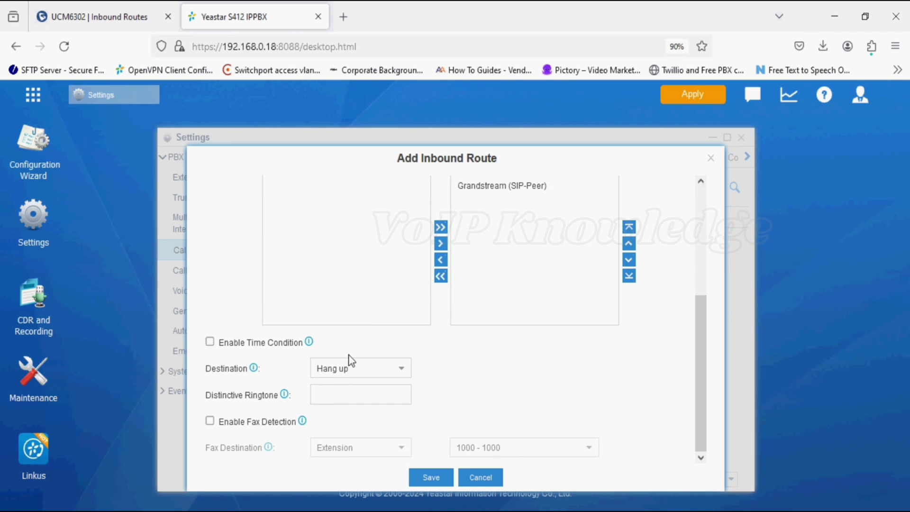
pyautogui.click(346, 368)
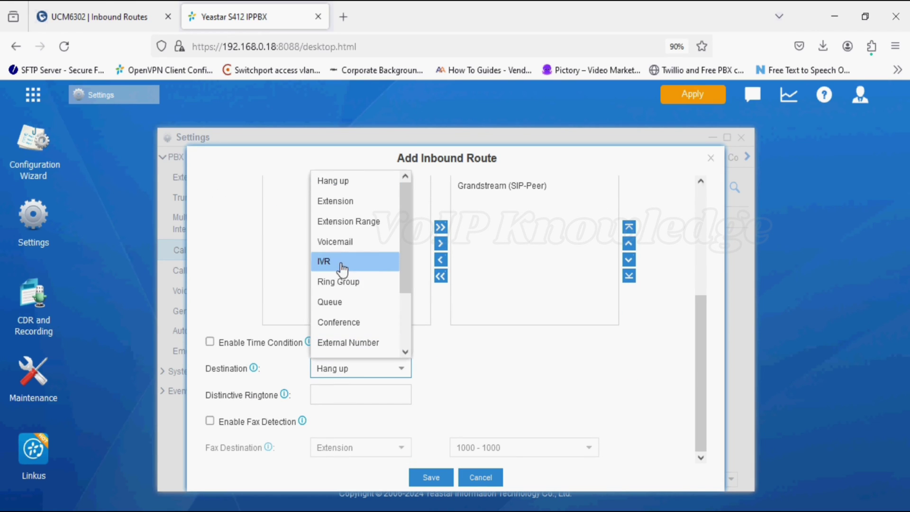
pyautogui.click(341, 228)
pyautogui.click(483, 369)
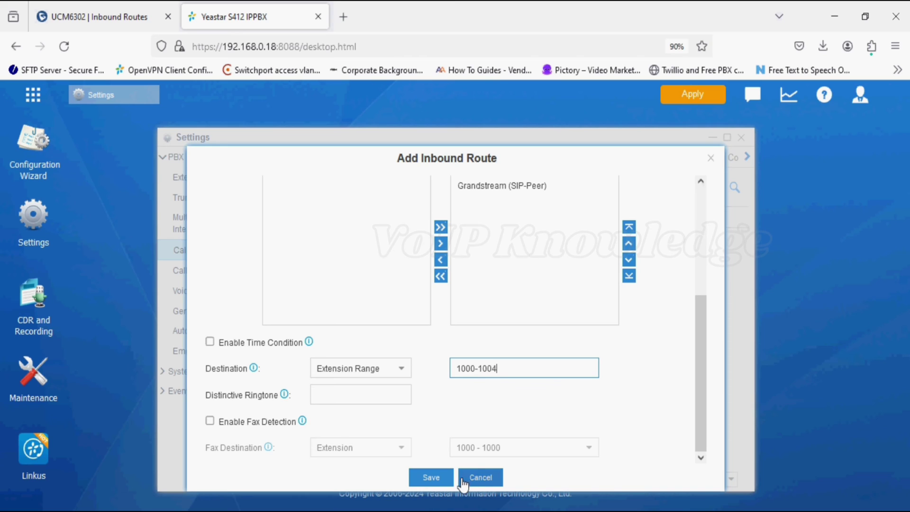
pyautogui.click(448, 476)
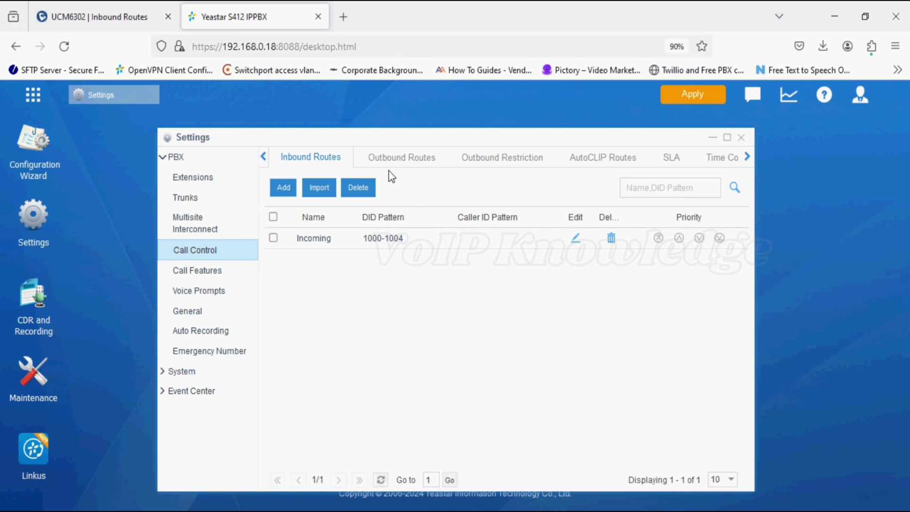
# Step: Start a new Yeastar outbound route named Outgoing with dial pattern 90x
pyautogui.click(401, 162)
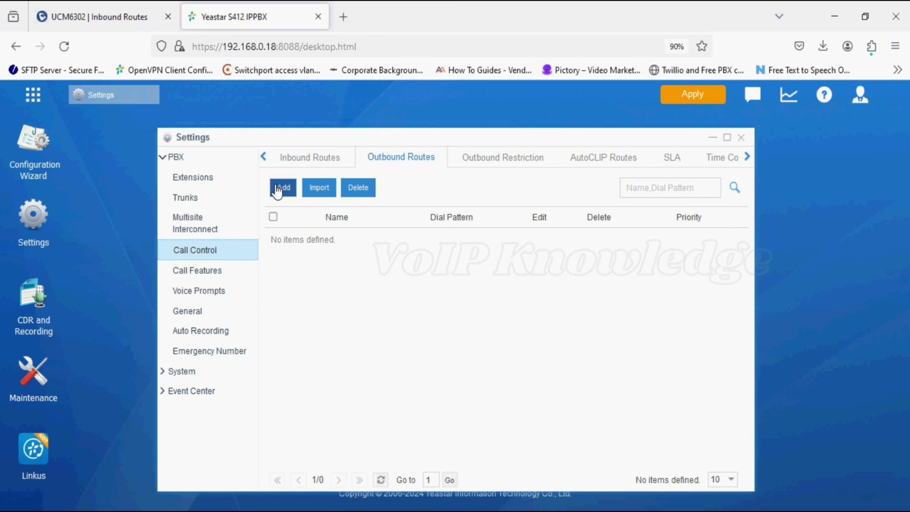
pyautogui.click(282, 187)
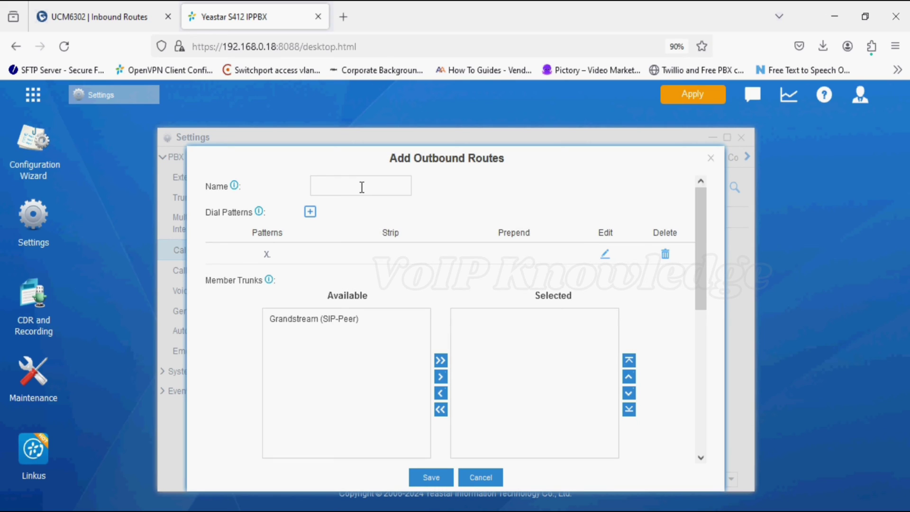
pyautogui.click(361, 188)
pyautogui.write('O')
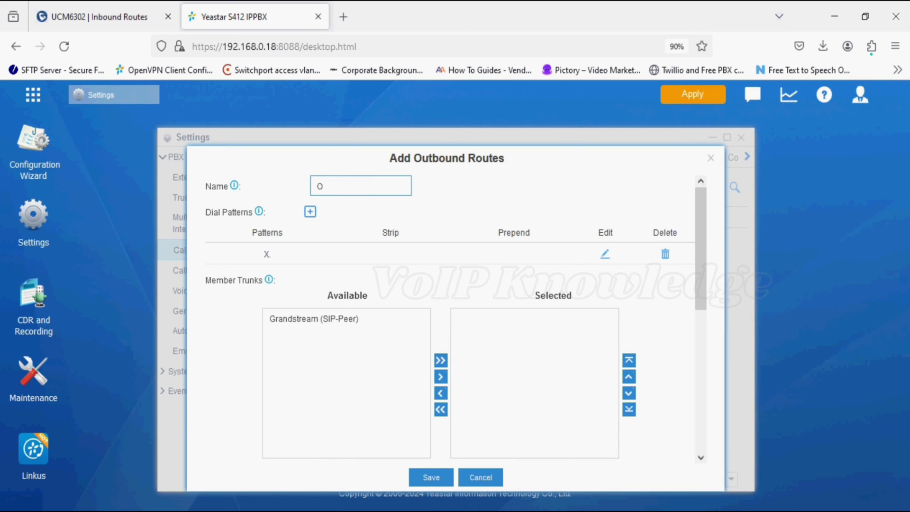
pyautogui.write('utgoing')
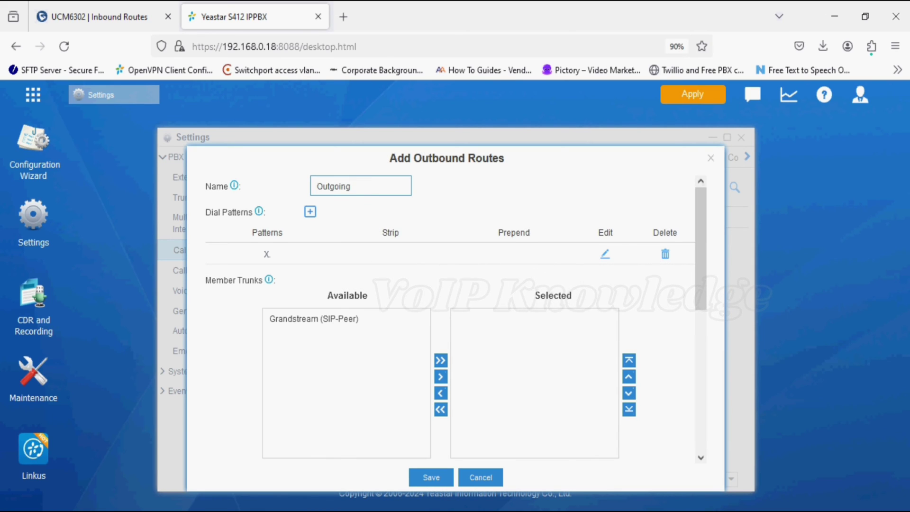
pyautogui.click(266, 255)
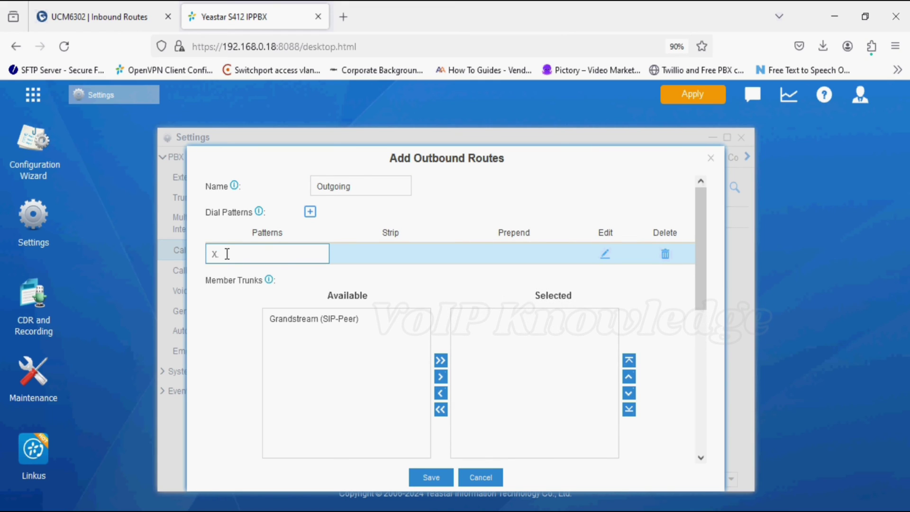
pyautogui.press('BackSpace')
pyautogui.press('BackSpace')
pyautogui.write('90x')
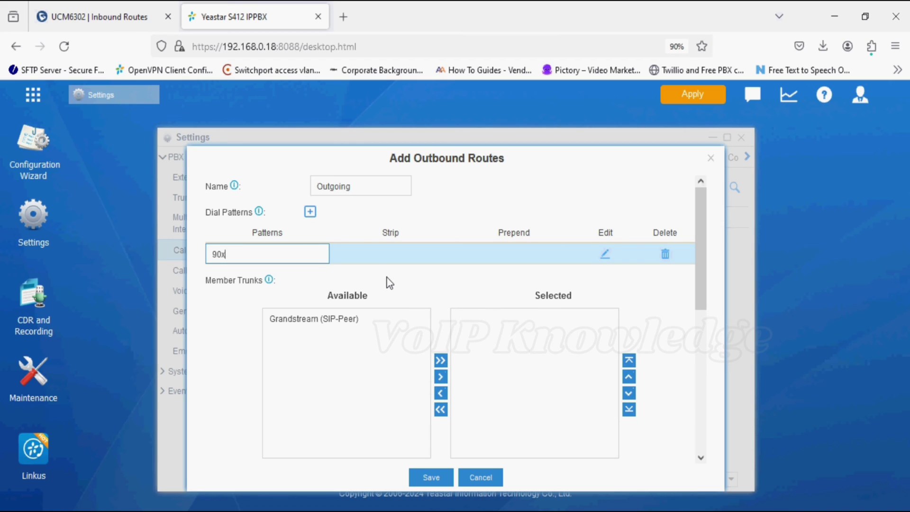
pyautogui.click(387, 277)
# Step: Add the Grandstream trunk, allow extensions 1000–1004, and save the route
pyautogui.click(338, 320)
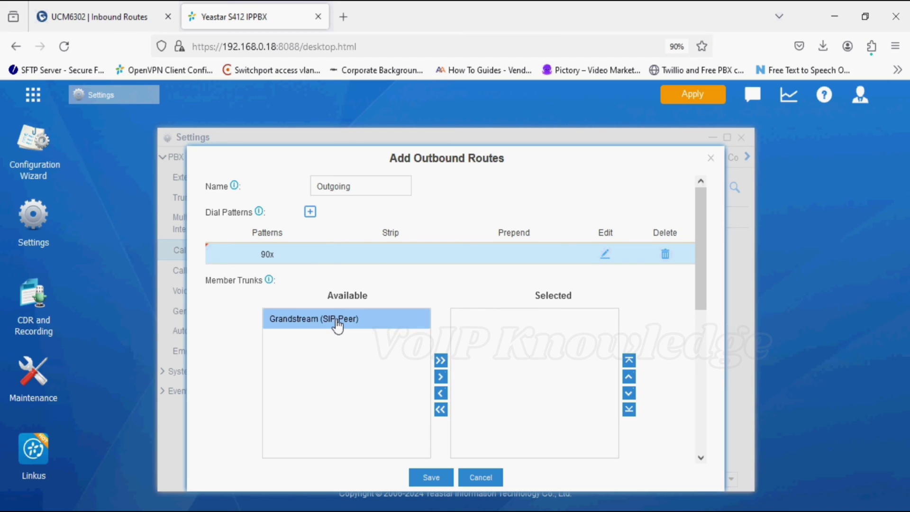
pyautogui.doubleClick(338, 321)
pyautogui.scroll(-3, 377, 350)
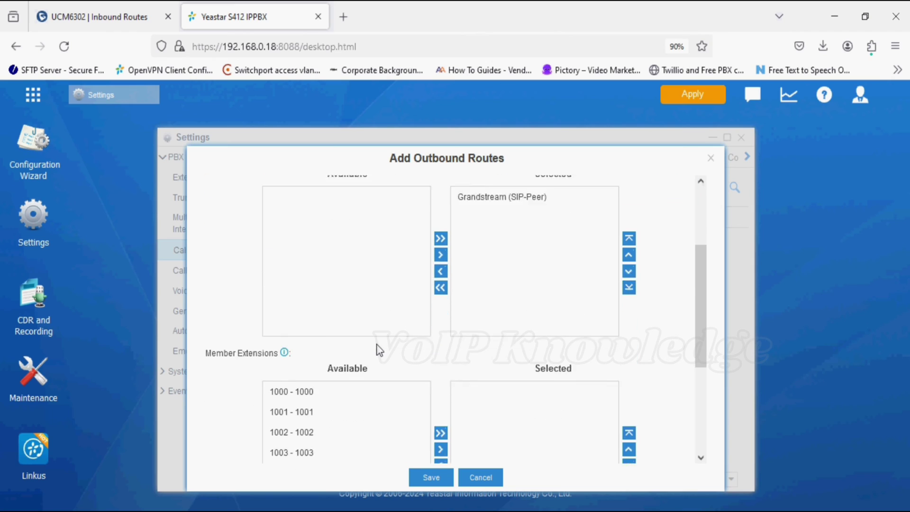
pyautogui.scroll(-1, 380, 350)
pyautogui.click(380, 350)
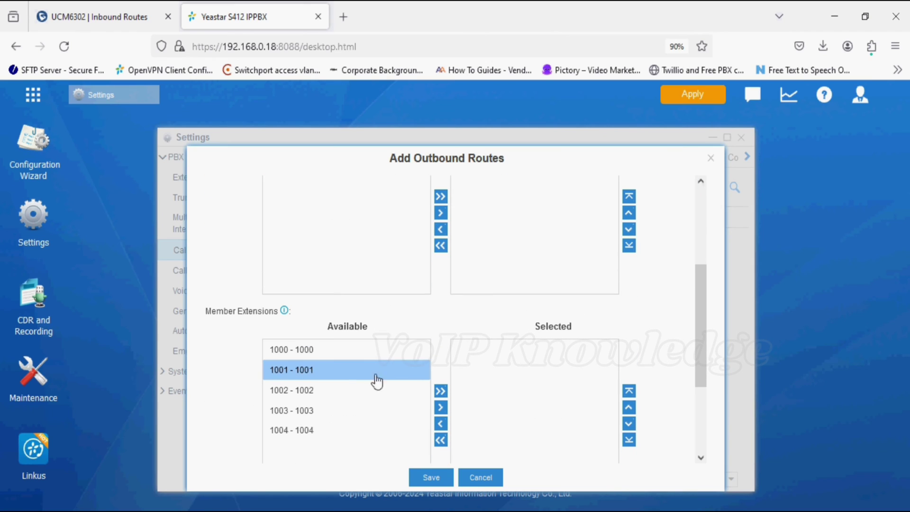
pyautogui.click(441, 391)
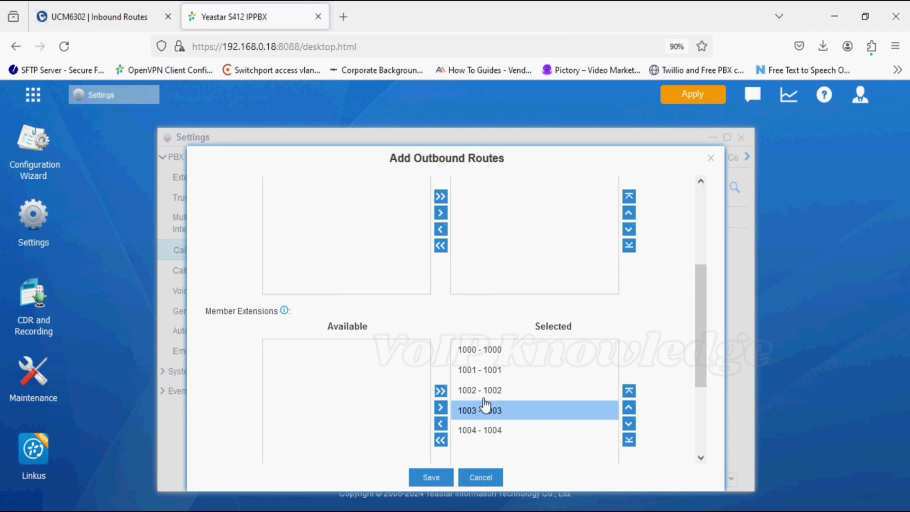
pyautogui.click(430, 477)
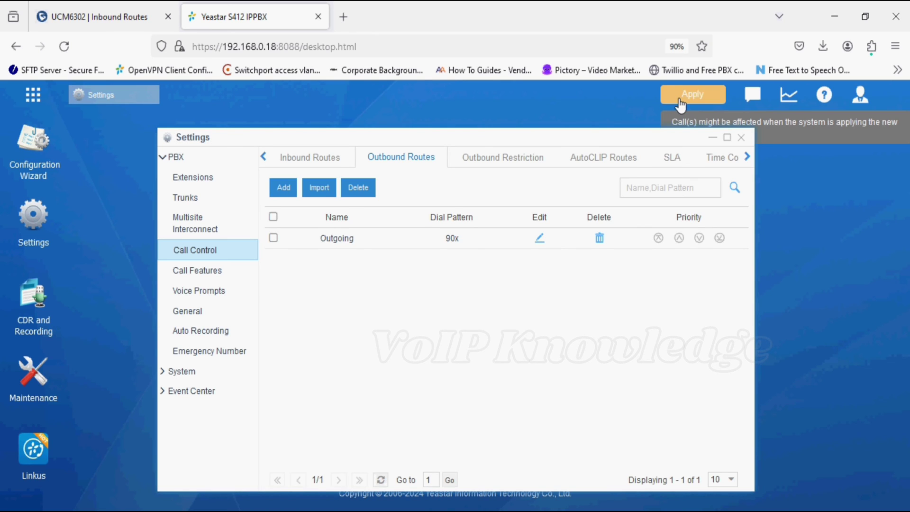
# Step: Apply pending changes and check the Grandstream trunk's status in PBX Monitor
pyautogui.click(680, 100)
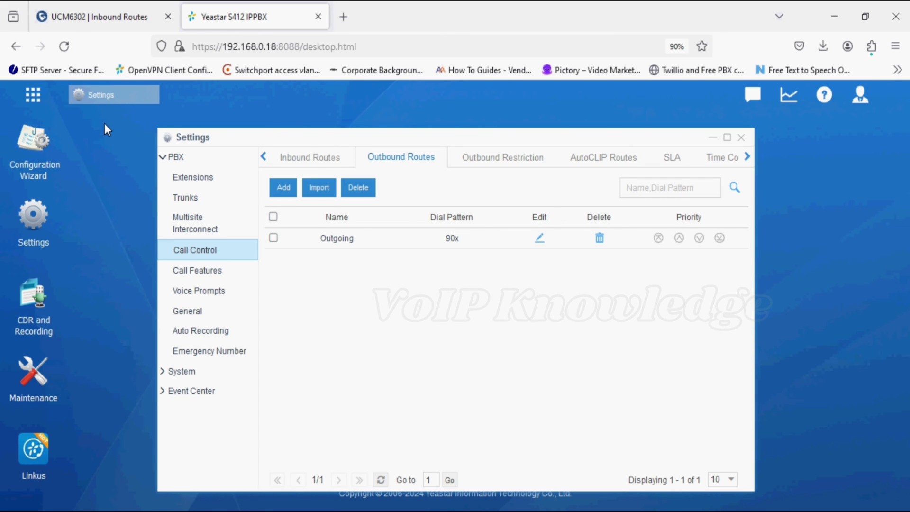
pyautogui.click(33, 95)
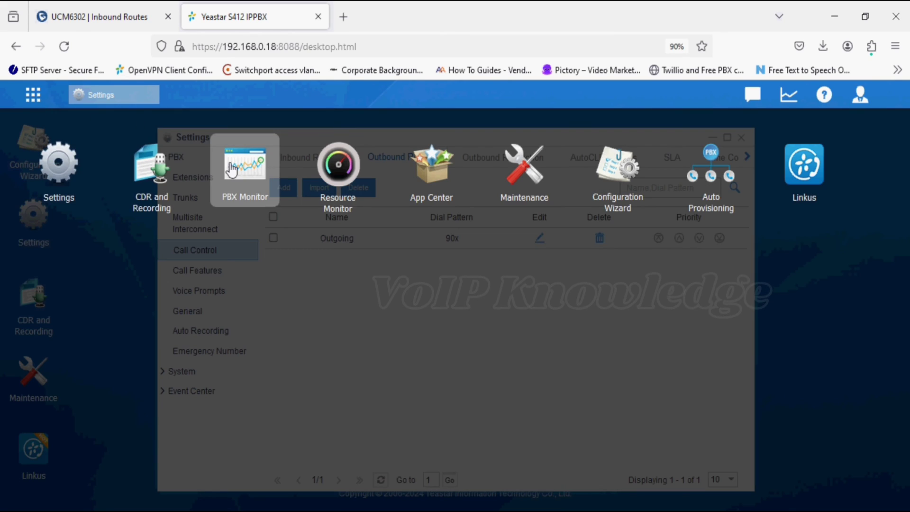
pyautogui.click(251, 172)
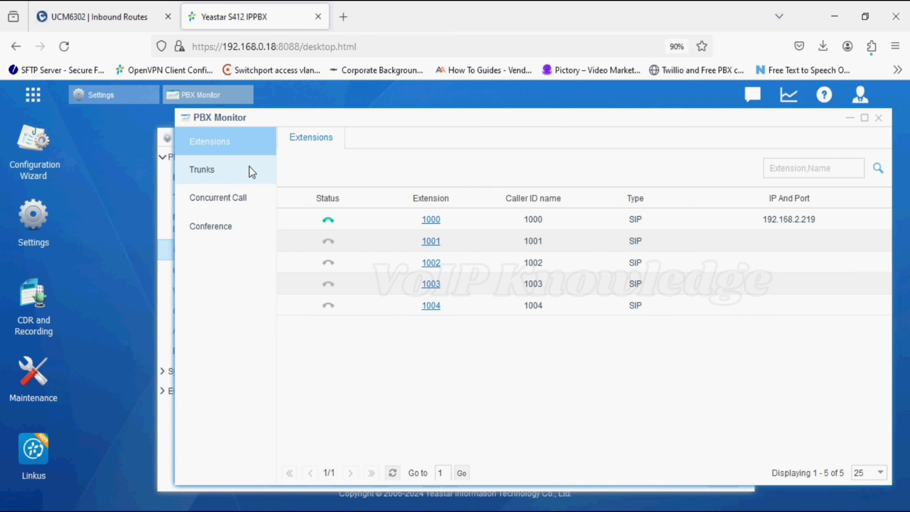
pyautogui.click(204, 172)
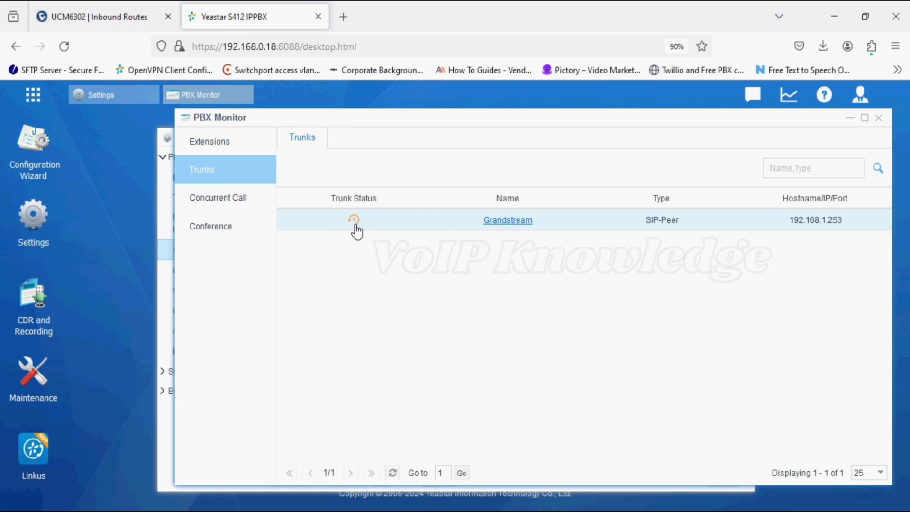
pyautogui.moveTo(355, 226)
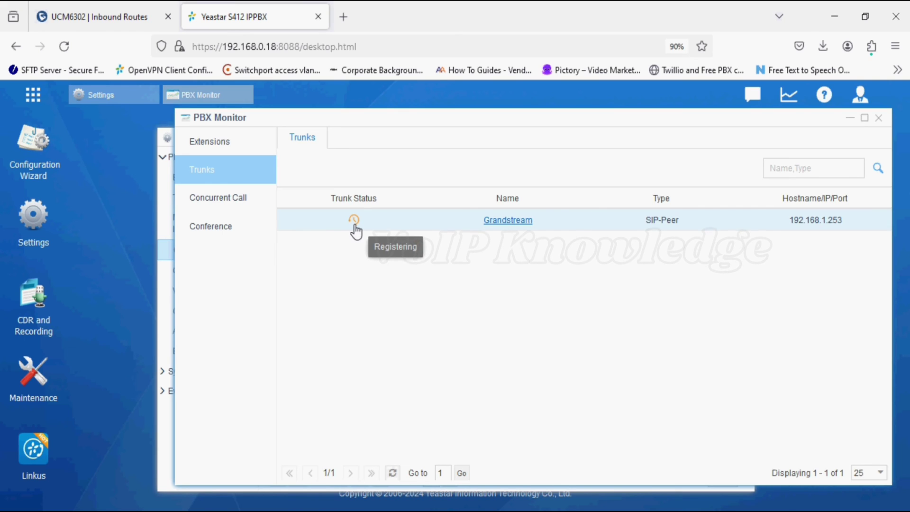
# Step: Check the UCM6302 dashboard Trunks panel for an available Yeastar trunk, then view Yeastar's extension status
pyautogui.click(118, 10)
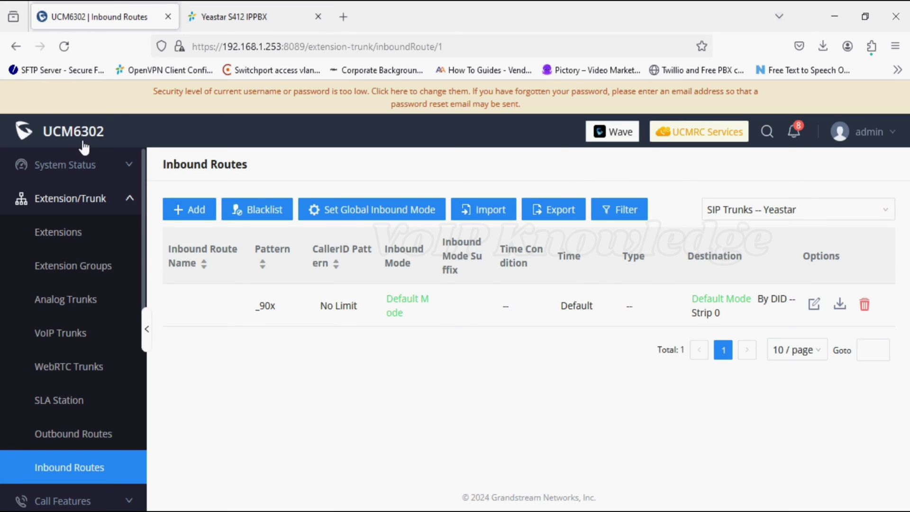
pyautogui.click(83, 167)
pyautogui.click(66, 198)
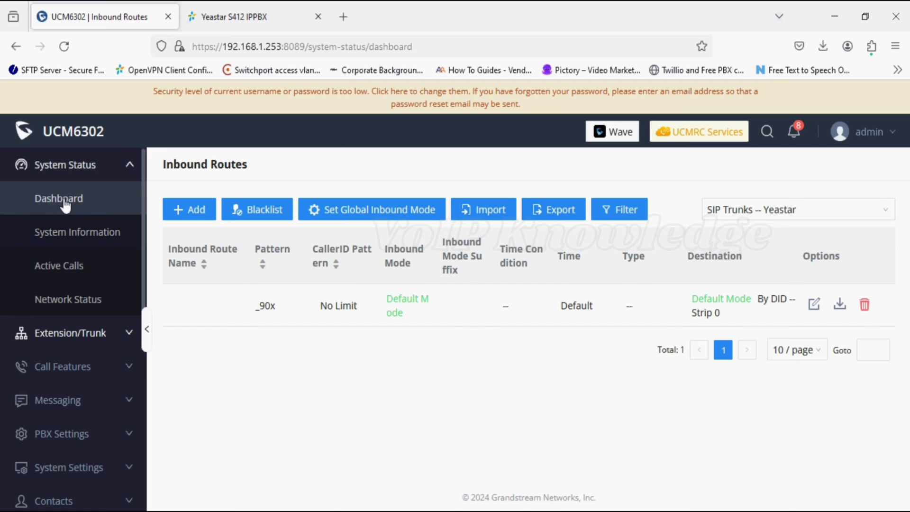
pyautogui.scroll(-4, 384, 335)
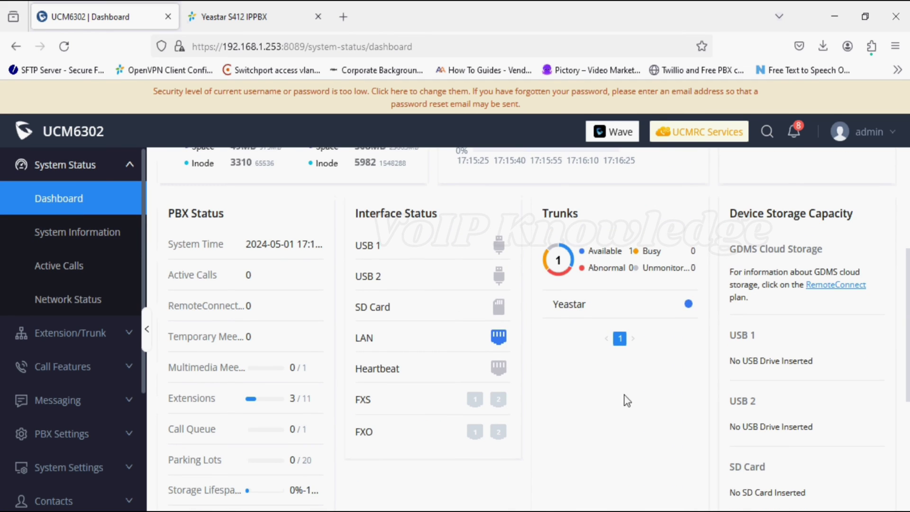
pyautogui.moveTo(689, 307)
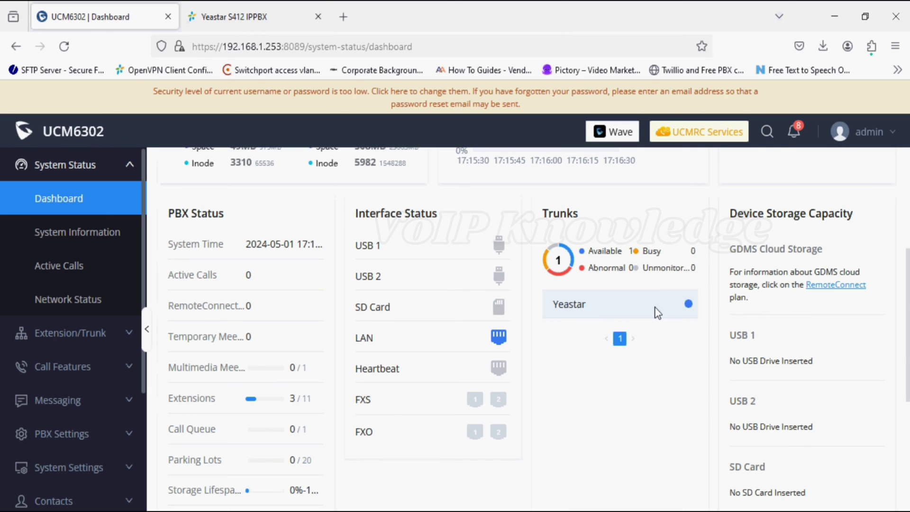
pyautogui.hotkey('ctrl', 'Tab')
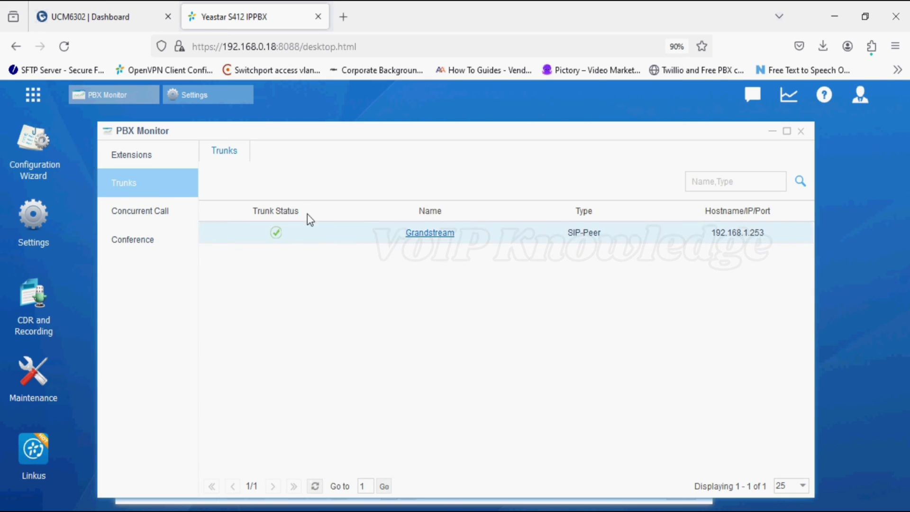
pyautogui.click(142, 155)
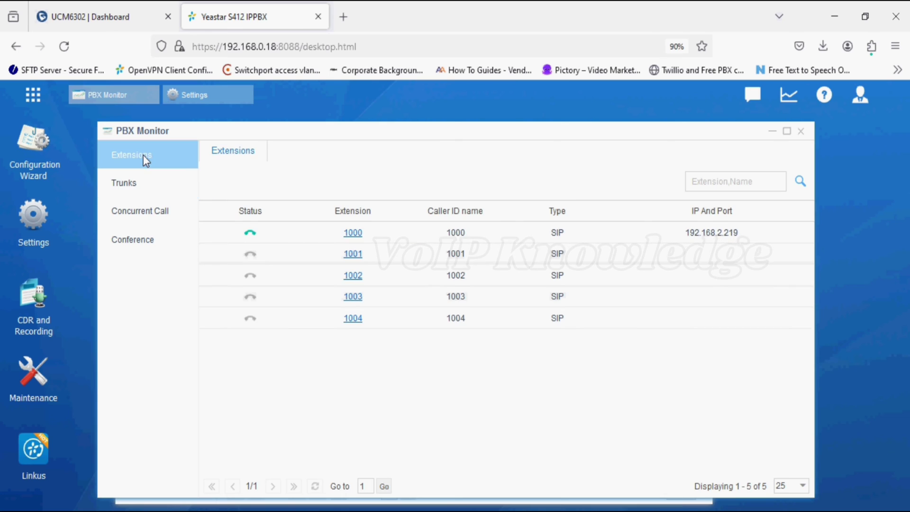
# Step: Review the UCM6302 Extensions list, then open Active Calls, which shows no calls
pyautogui.click(106, 24)
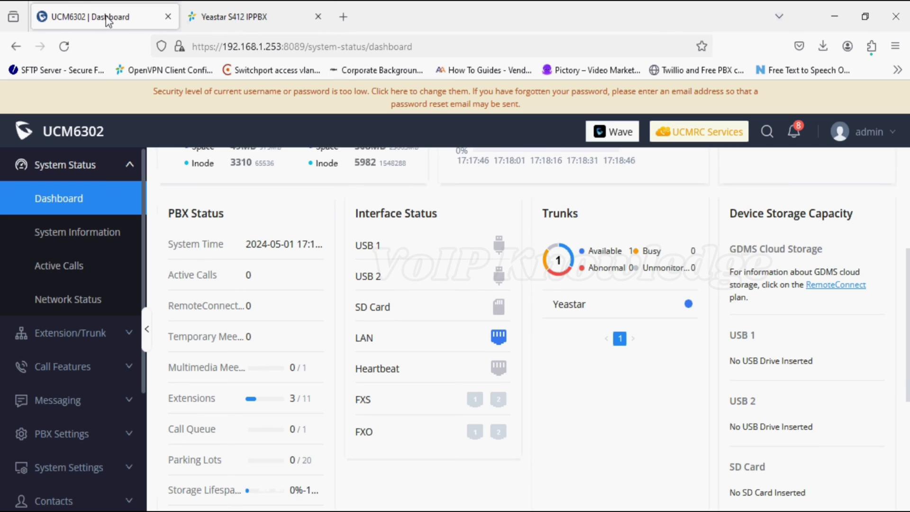
pyautogui.click(75, 335)
pyautogui.click(71, 235)
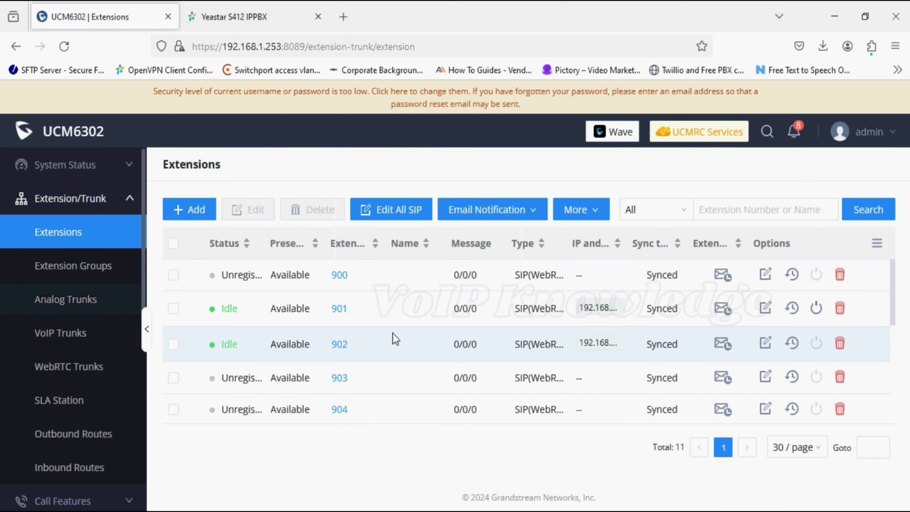
pyautogui.click(34, 165)
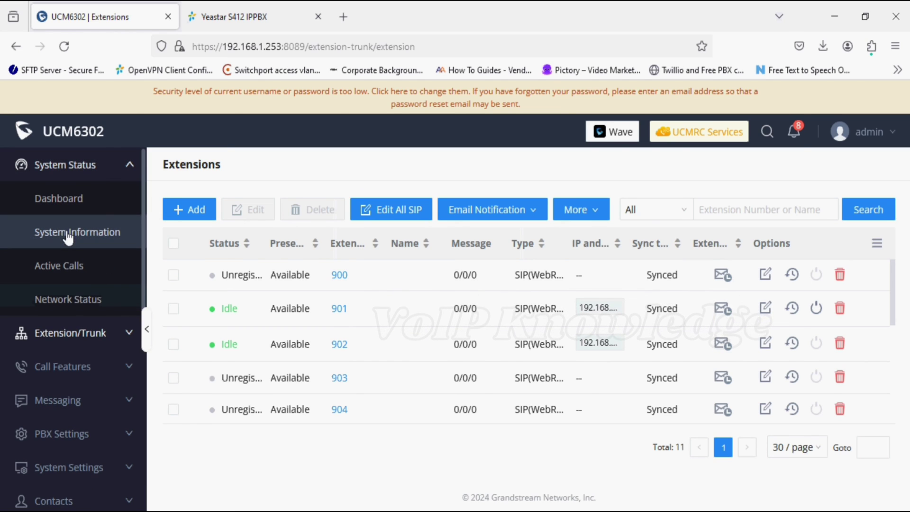
pyautogui.click(68, 268)
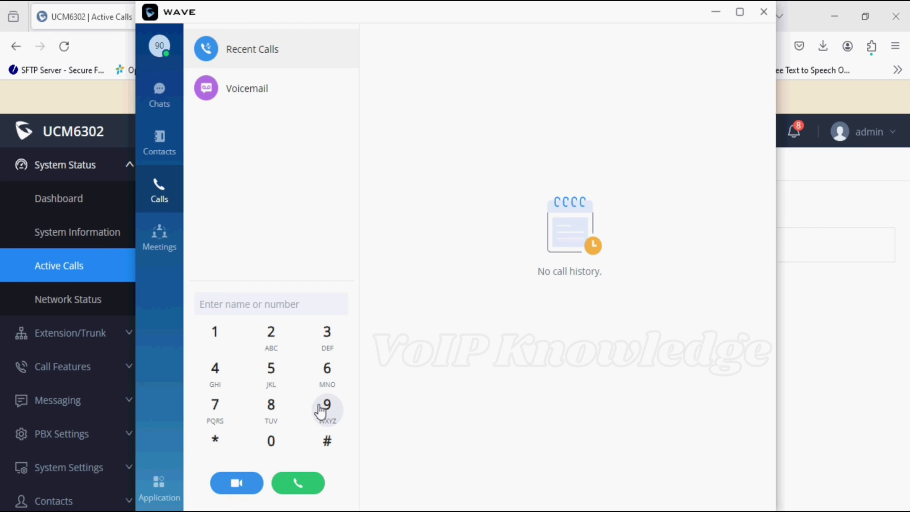
# Step: Place an audio call from Wave to 1000 and view it in Active Calls and on Yeastar
pyautogui.click(218, 339)
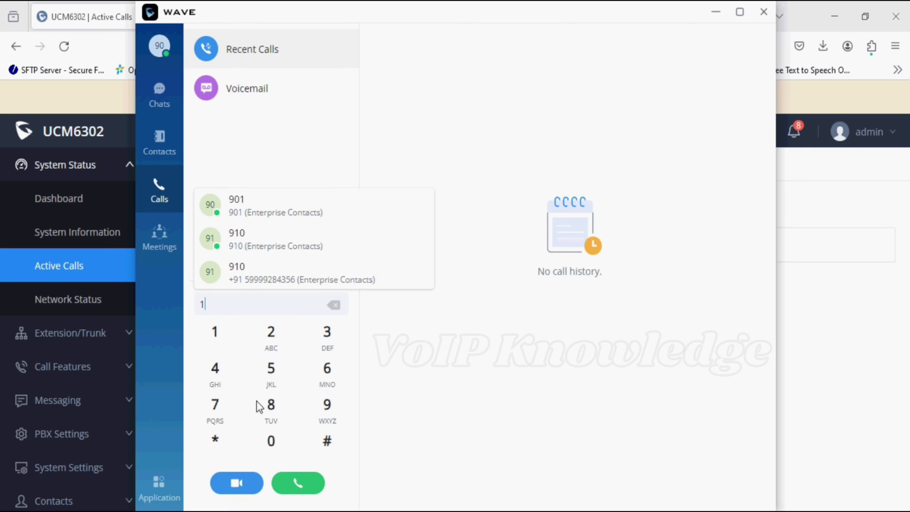
pyautogui.click(267, 443)
pyautogui.click(267, 443)
pyautogui.click(267, 443)
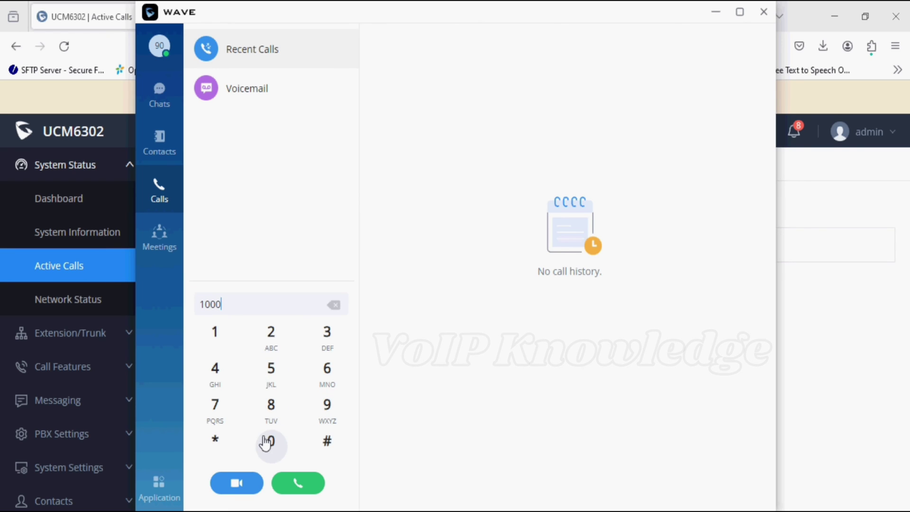
pyautogui.click(294, 484)
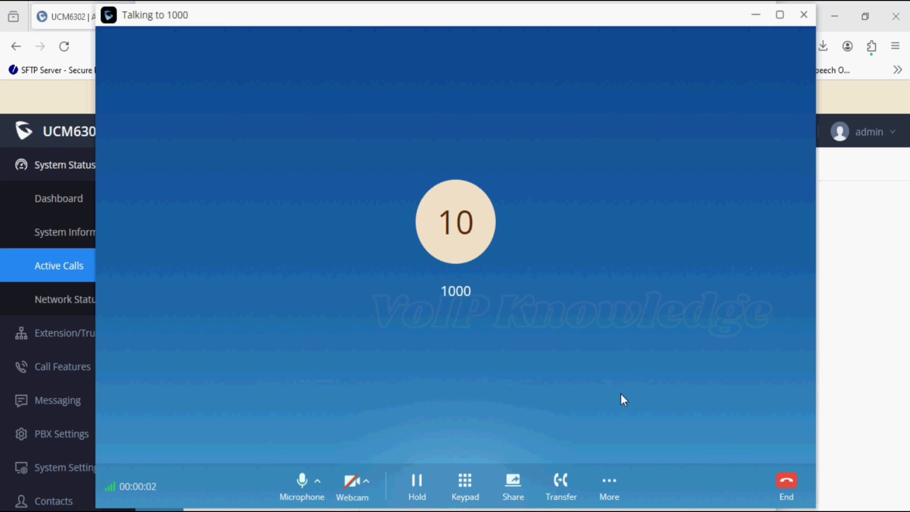
pyautogui.click(859, 286)
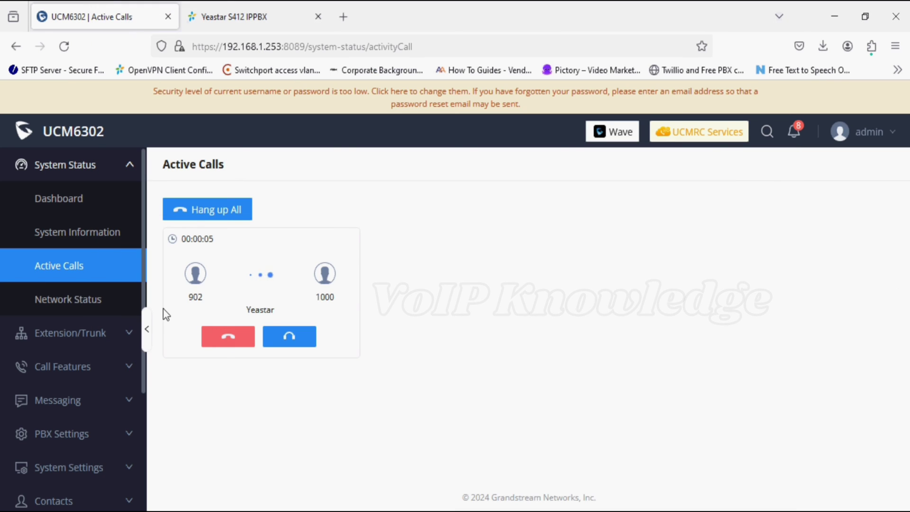
pyautogui.click(266, 19)
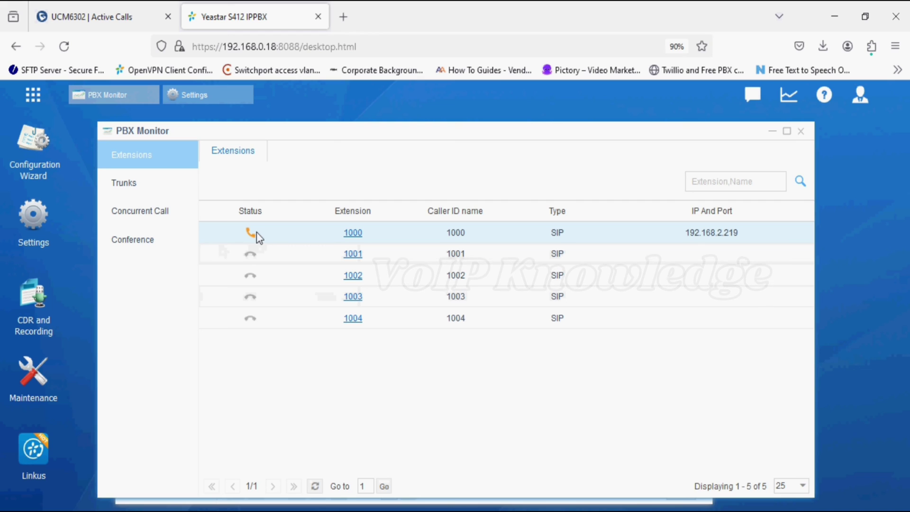
# Step: Check Yeastar's concurrent call graph for the call, then return to UCM6302 Active Calls
pyautogui.moveTo(252, 232)
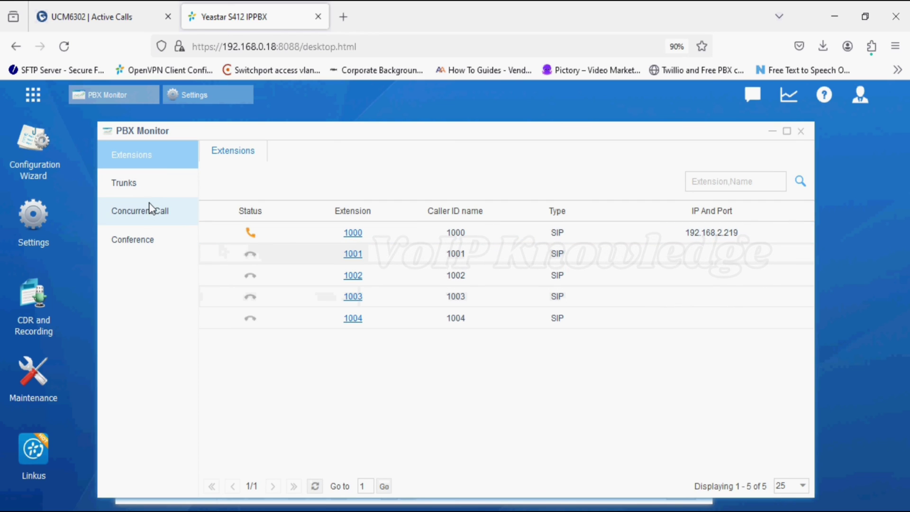
pyautogui.click(149, 218)
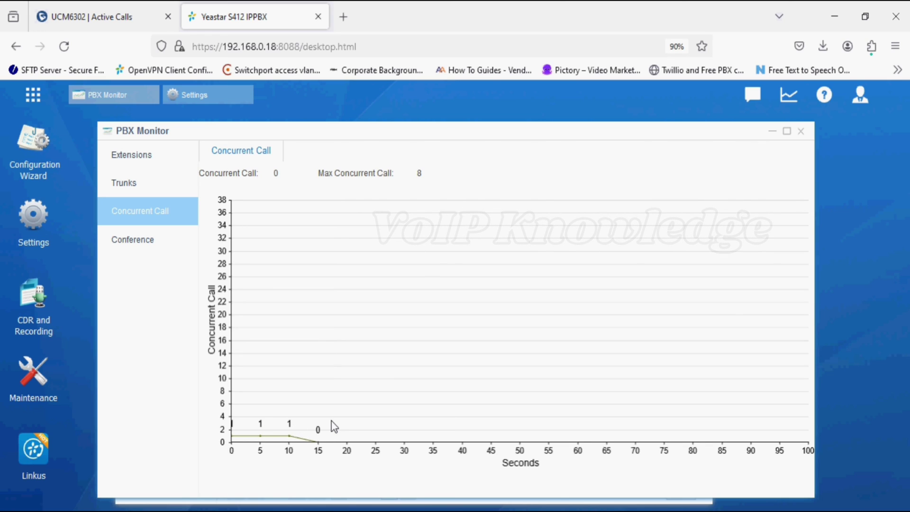
pyautogui.click(141, 18)
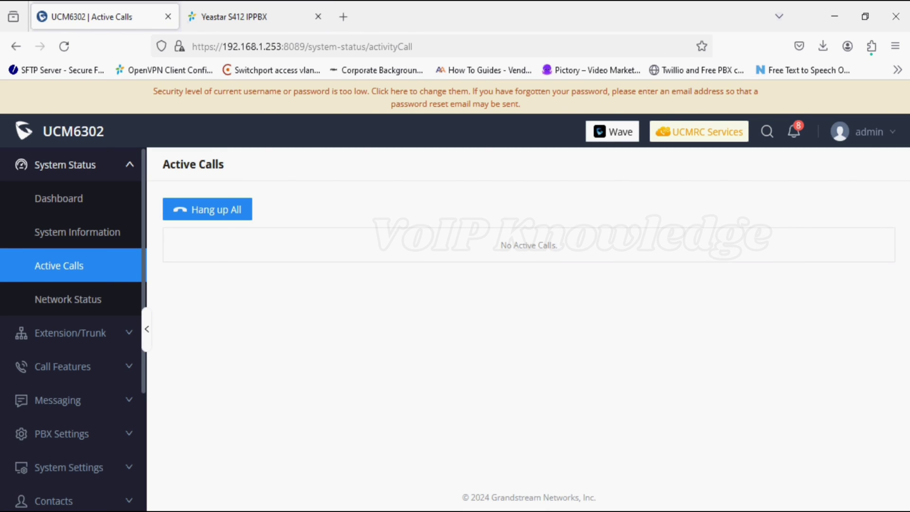
# Step: Place a video call from Wave to extension 1000, then minimize the softphone
pyautogui.click(510, 455)
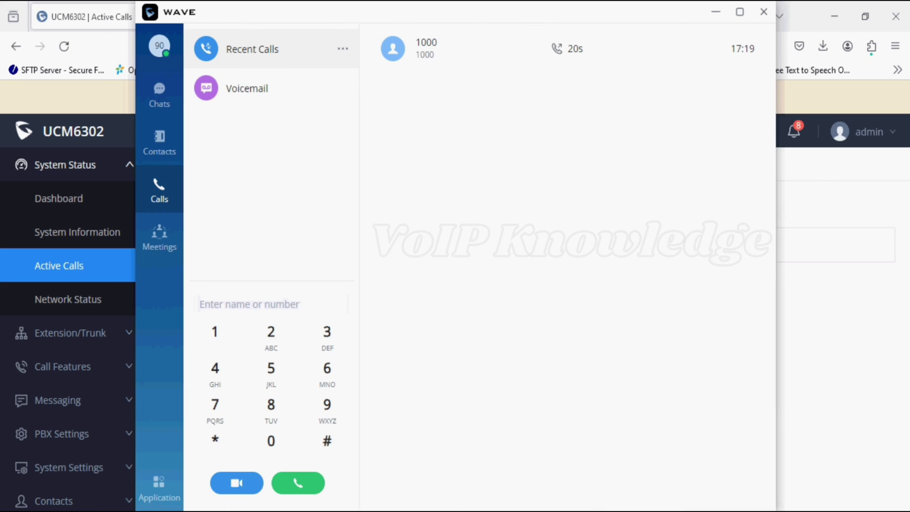
pyautogui.click(219, 338)
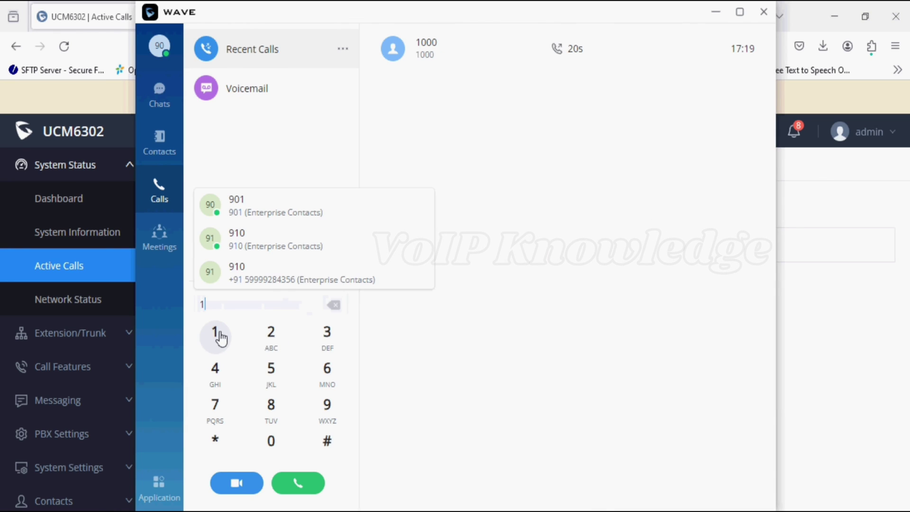
pyautogui.click(274, 443)
pyautogui.click(275, 444)
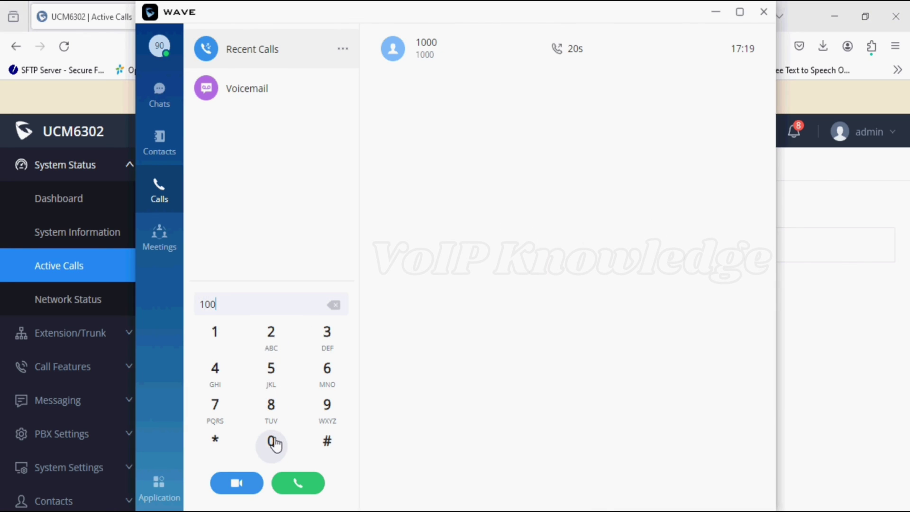
pyautogui.click(274, 443)
pyautogui.click(250, 485)
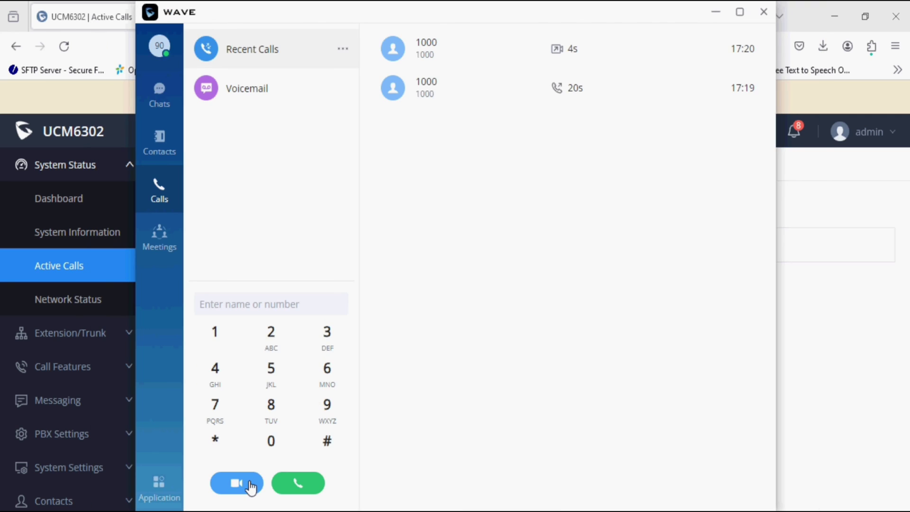
pyautogui.click(719, 12)
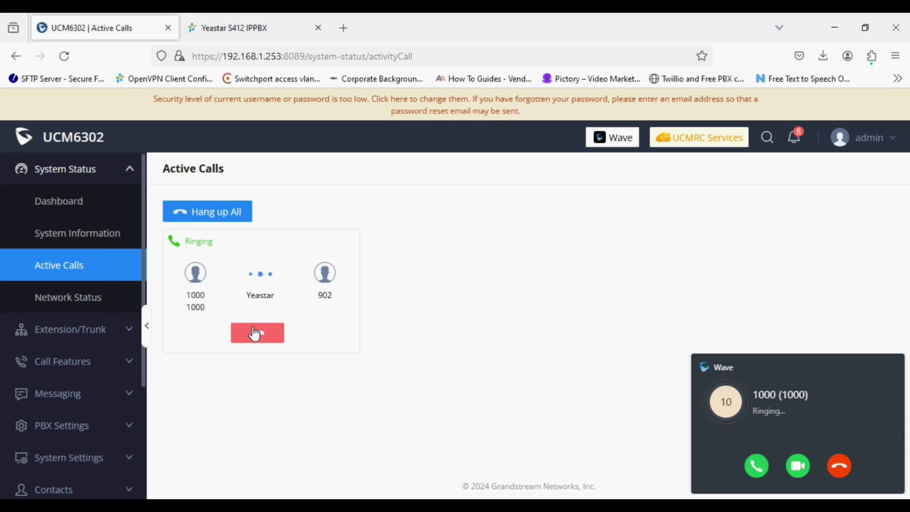
# Step: Answer the incoming call from extension 1000 as audio in Wave
pyautogui.click(756, 466)
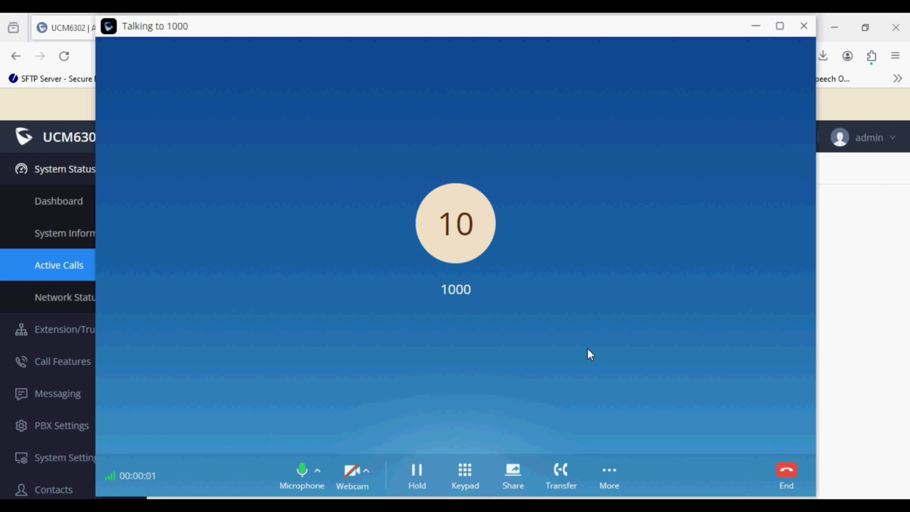